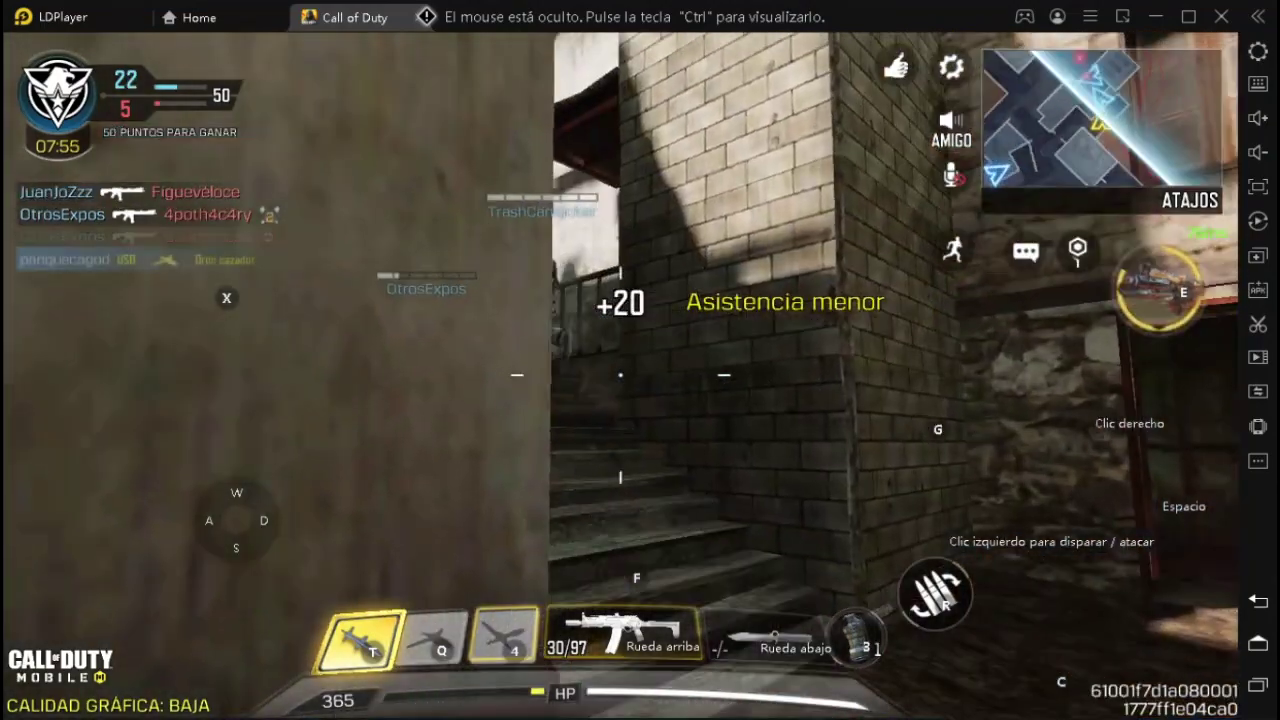
key("t")
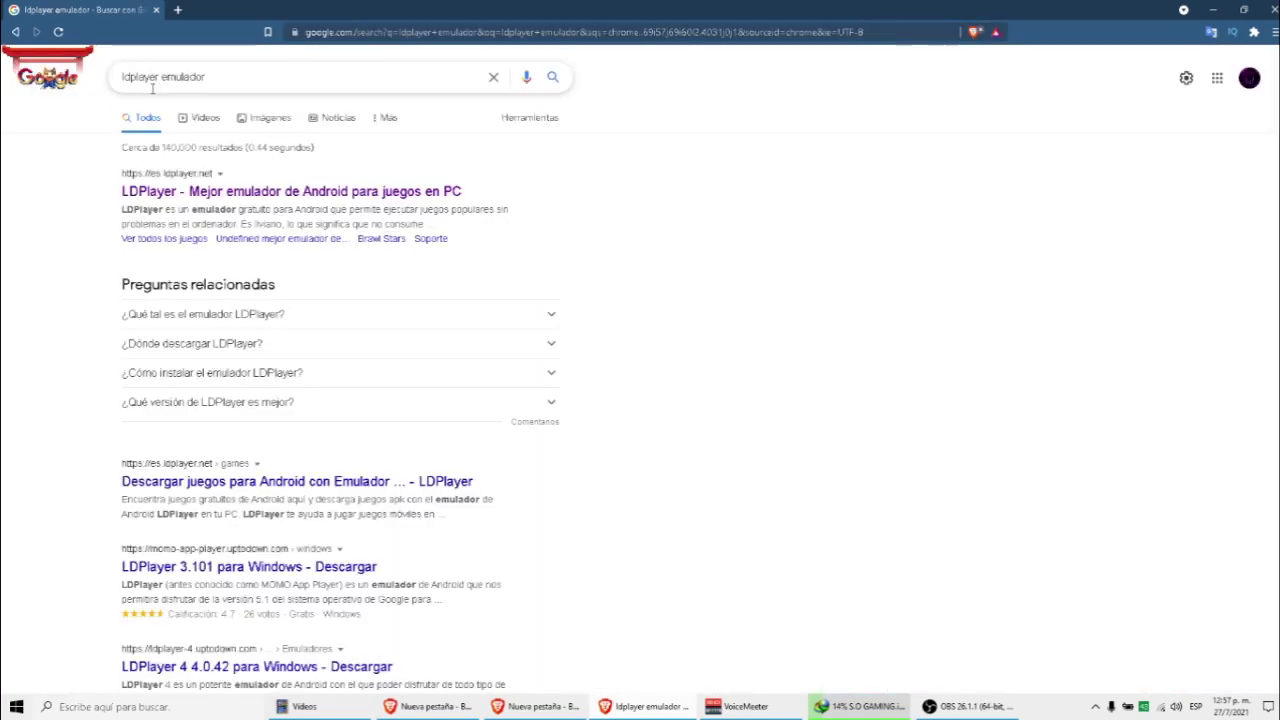
- Open the official LDPlayer site from the search results and request the main Android 7.1 installer download
left_click(126, 190)
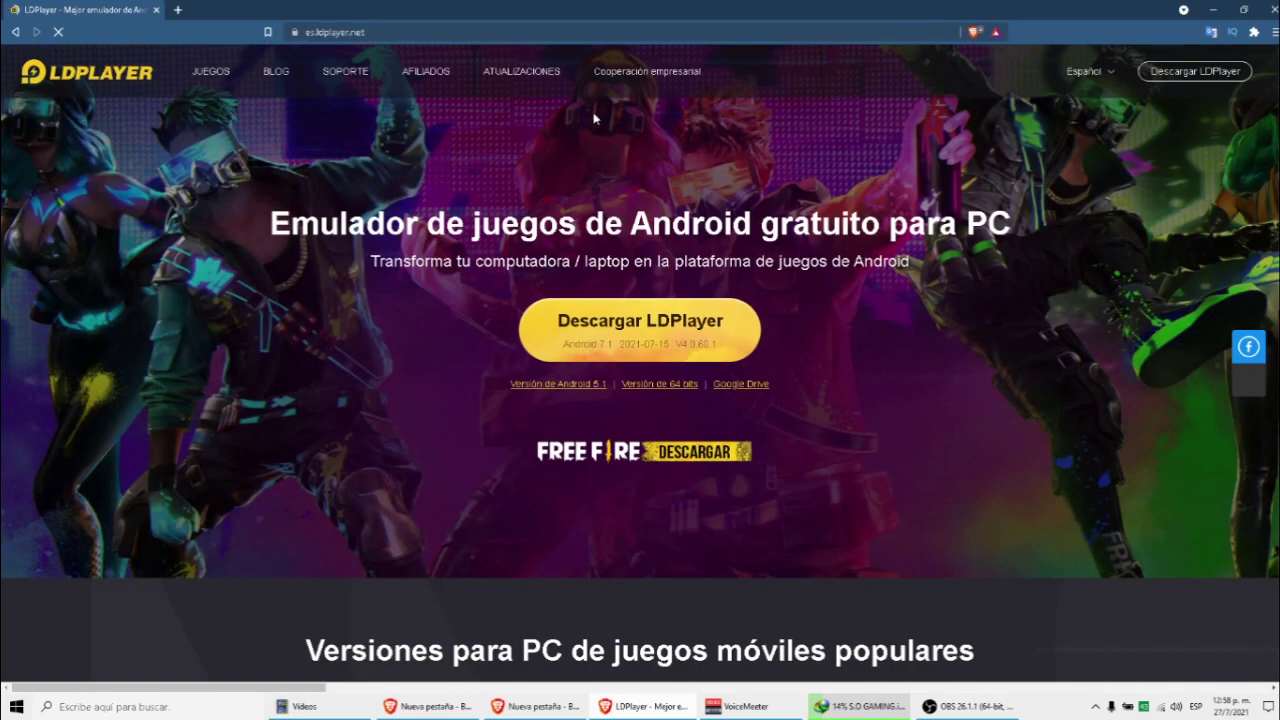
scroll(340, 446, "down", 2)
scroll(543, 367, "up", 2)
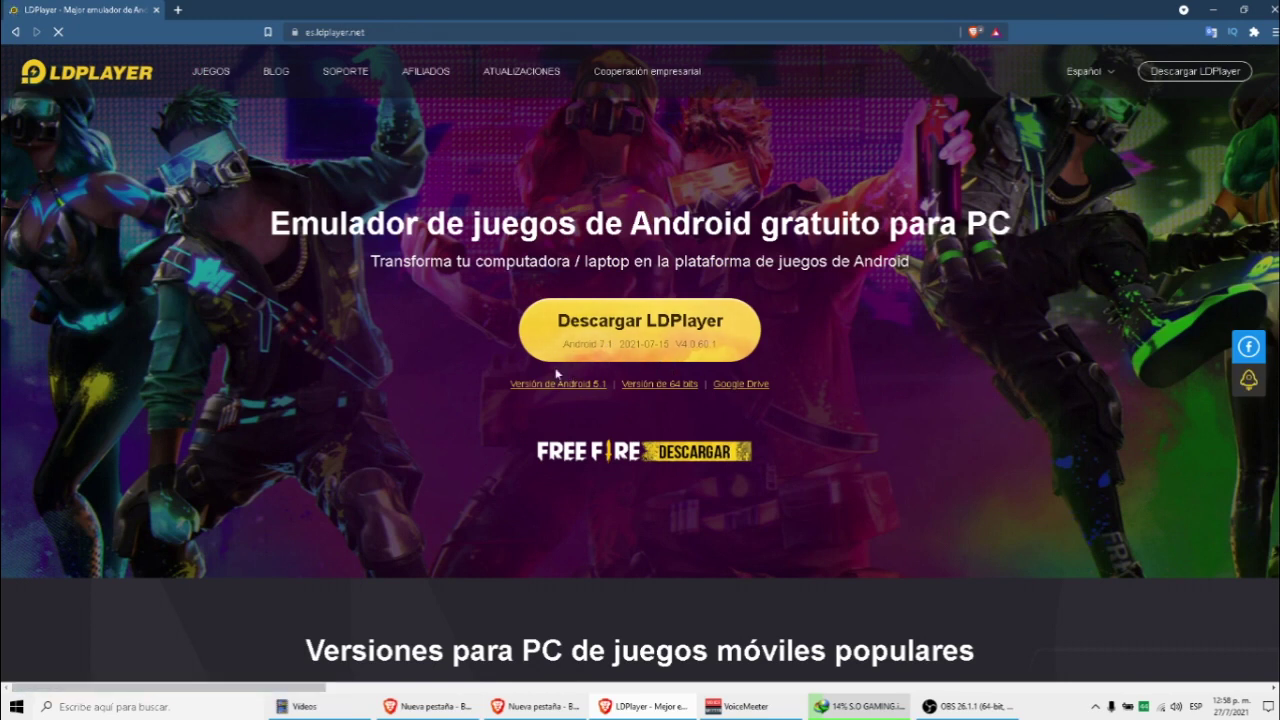
left_click(625, 344)
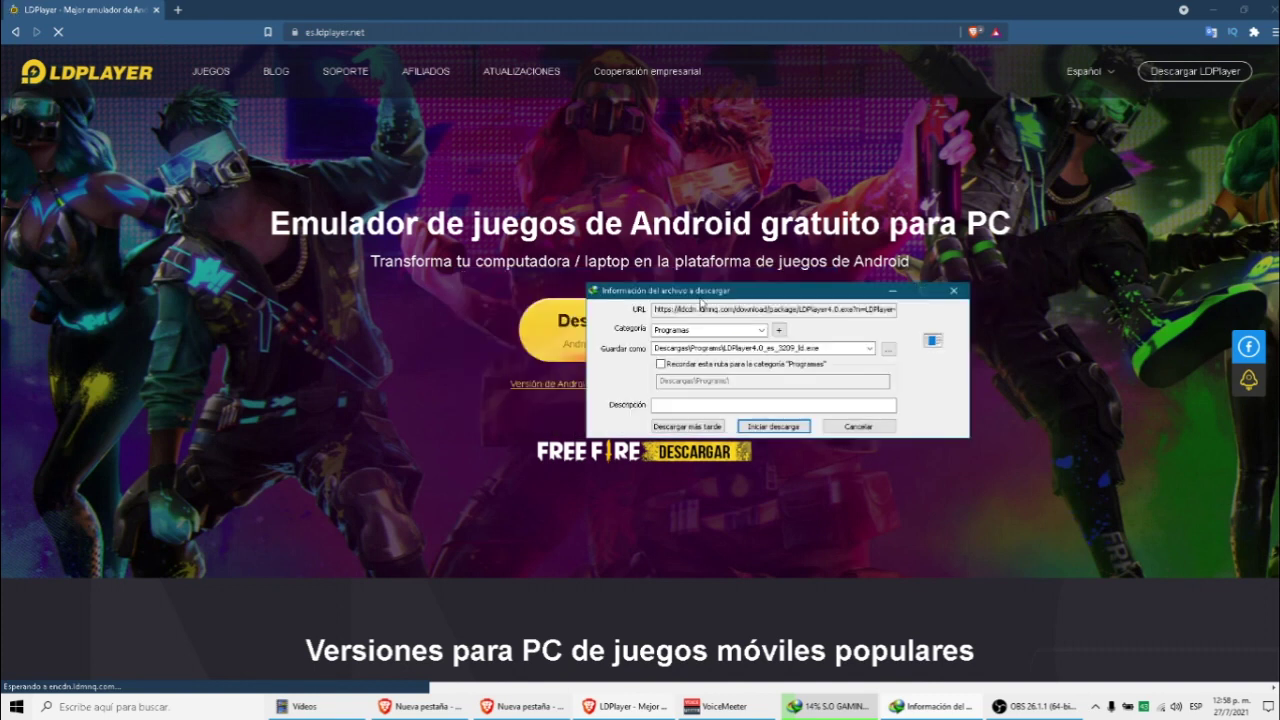
left_click_drag(702, 294, 406, 212)
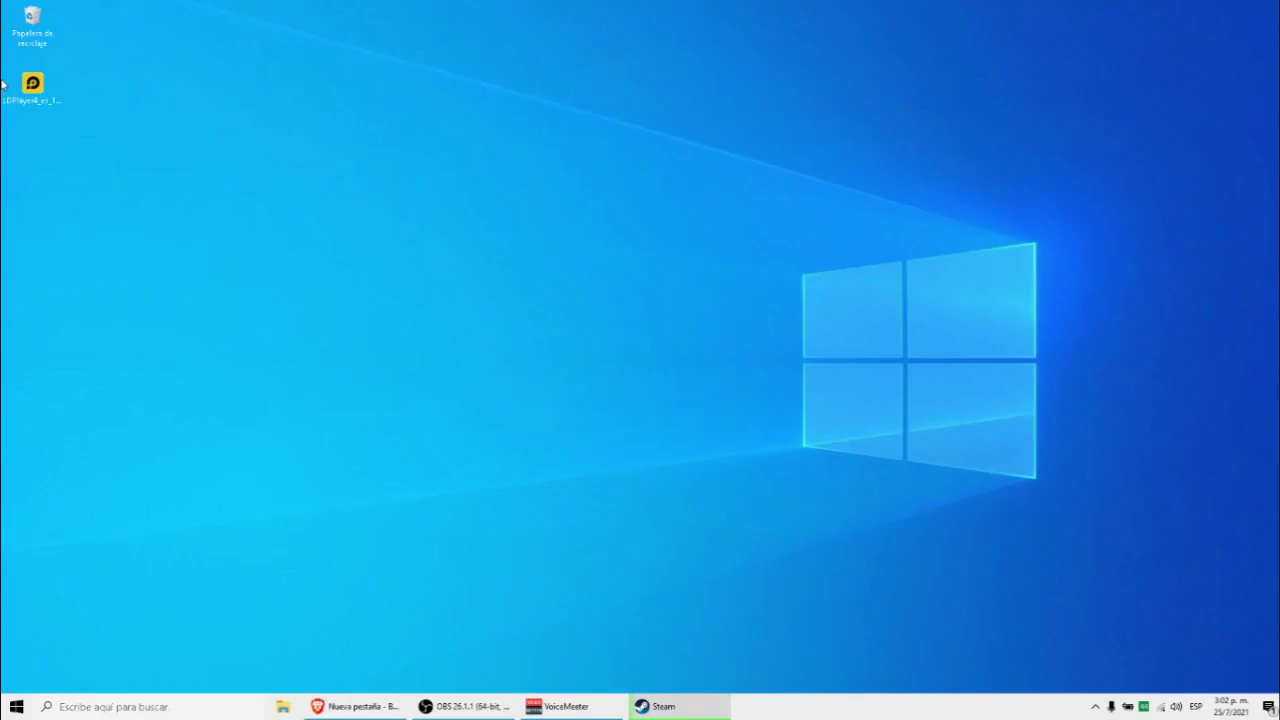
- Launch the LDPlayer4 installer from the desktop and start the quick installation
left_click_drag(33, 82, 422, 170)
right_click(422, 170)
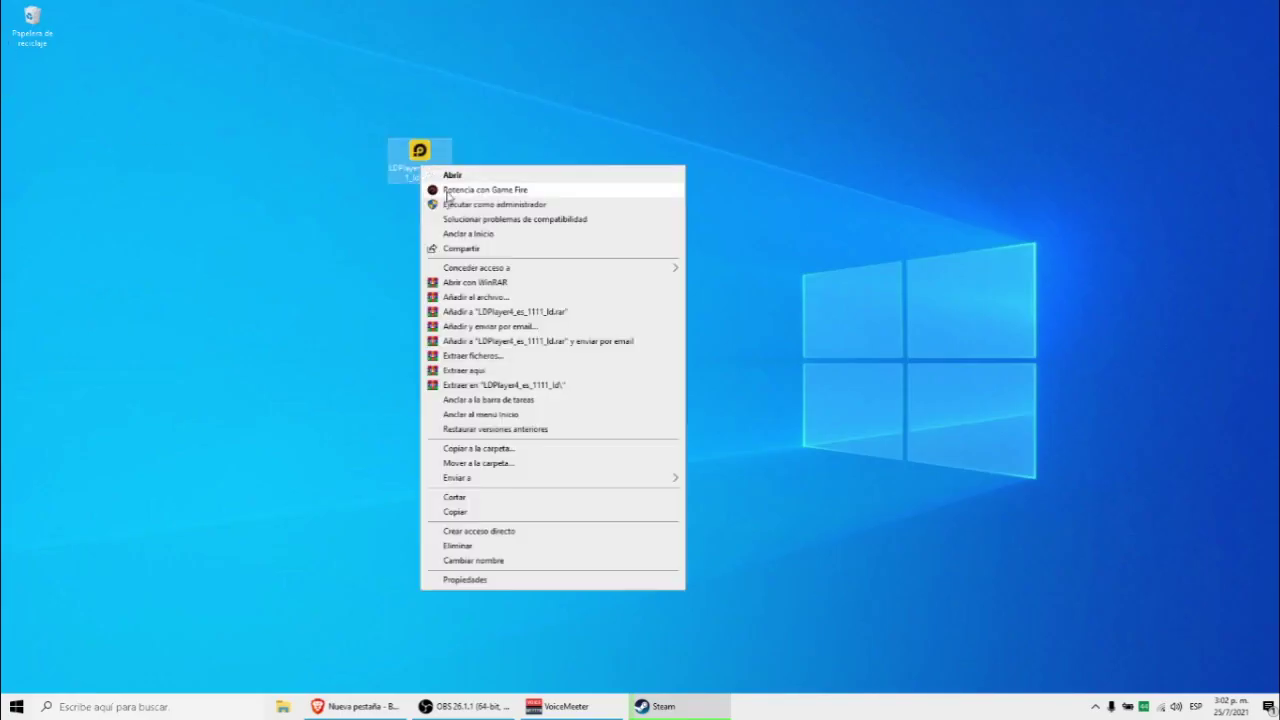
left_click(452, 194)
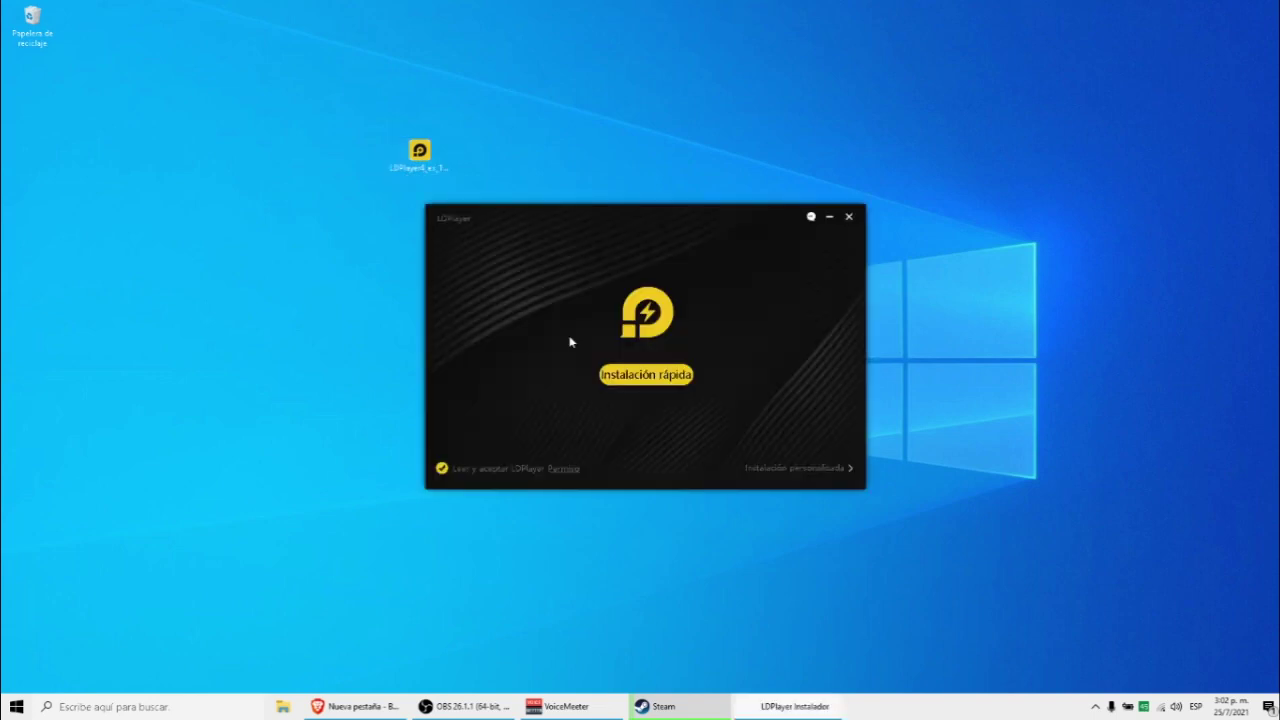
left_click_drag(564, 278, 543, 277)
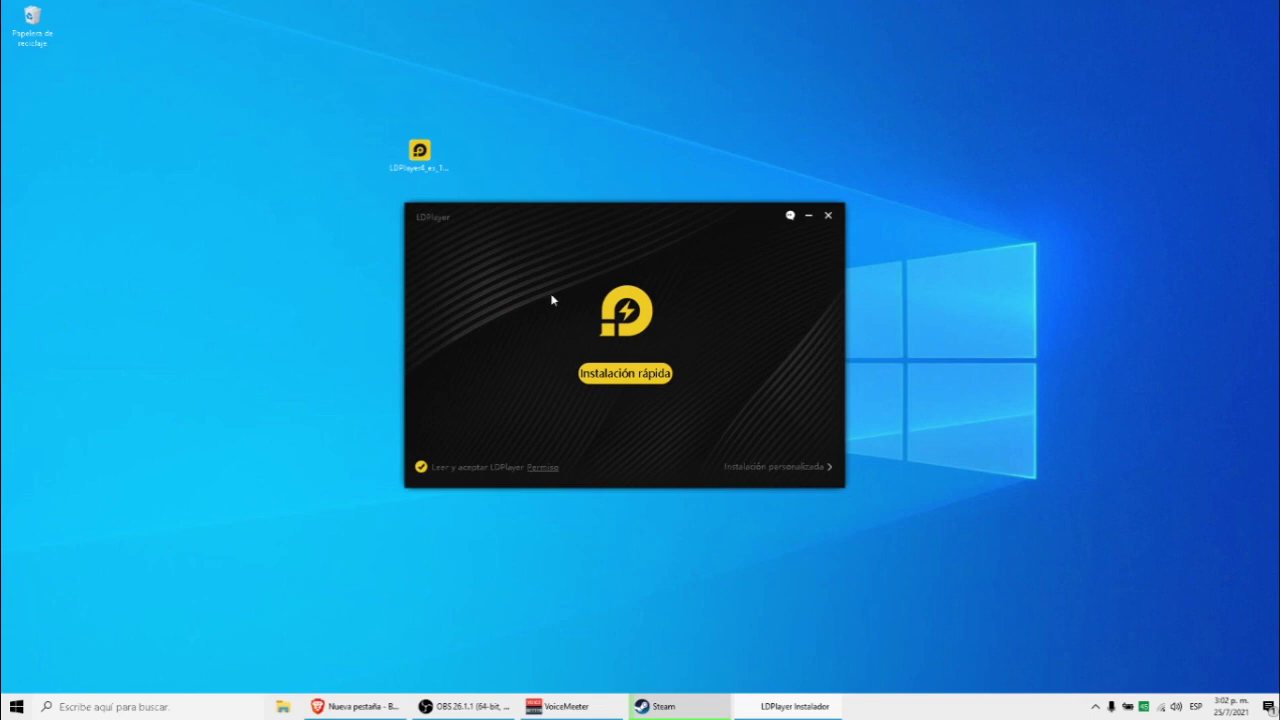
left_click(620, 376)
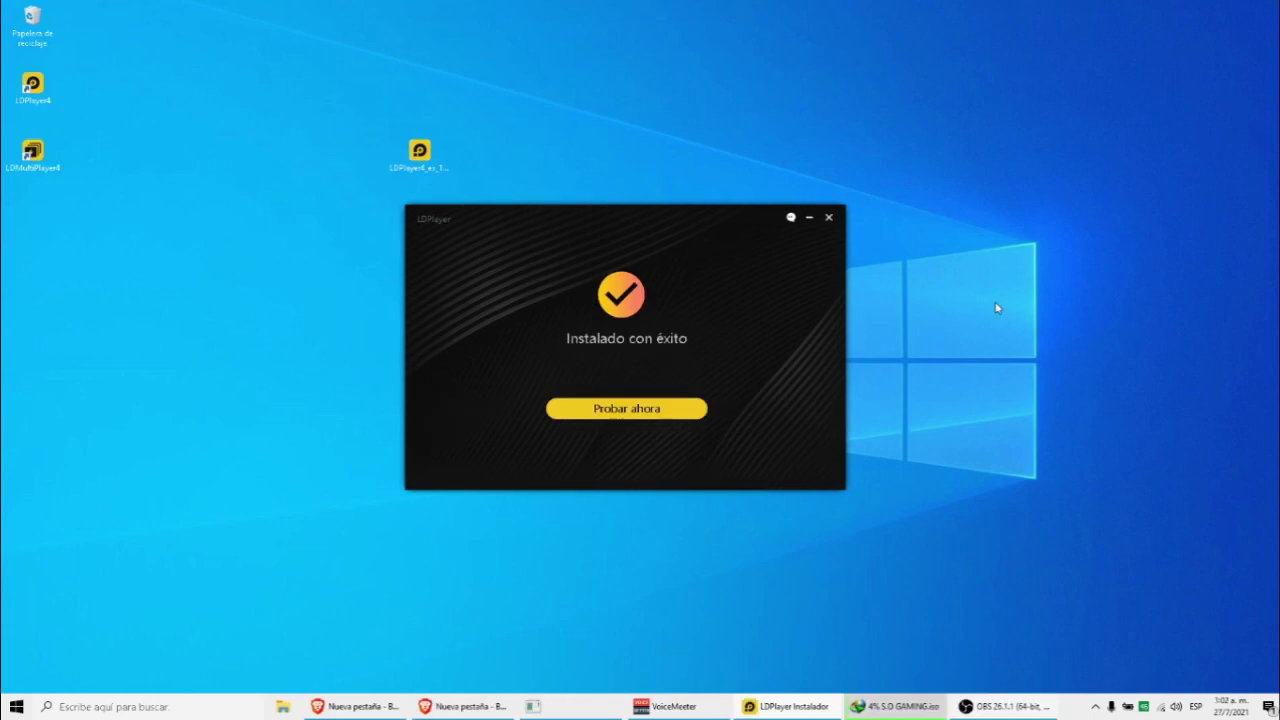
- Start the installed LDPlayer from the installer and allow VirtualBox Headless Frontend through the Windows firewall
mouse_move(581, 227)
left_mouse_down()
mouse_move(600, 217)
mouse_move(614, 240)
mouse_move(599, 237)
left_mouse_up()
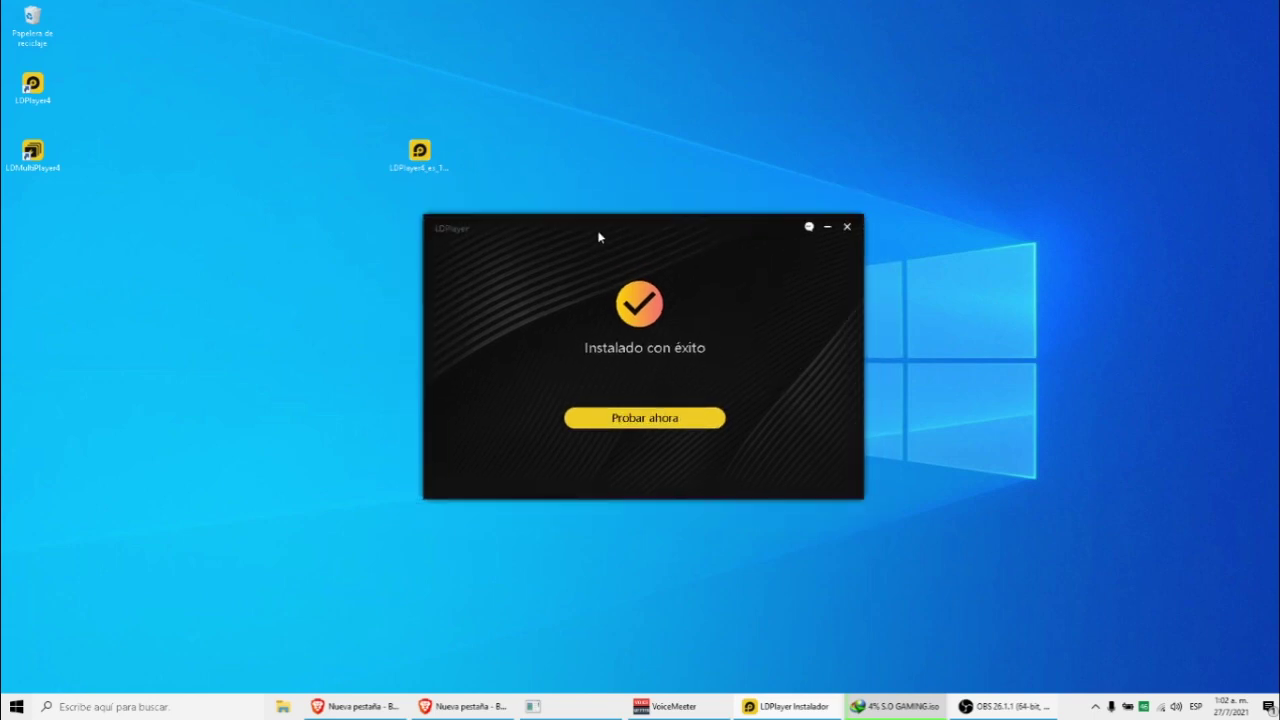
left_click(612, 422)
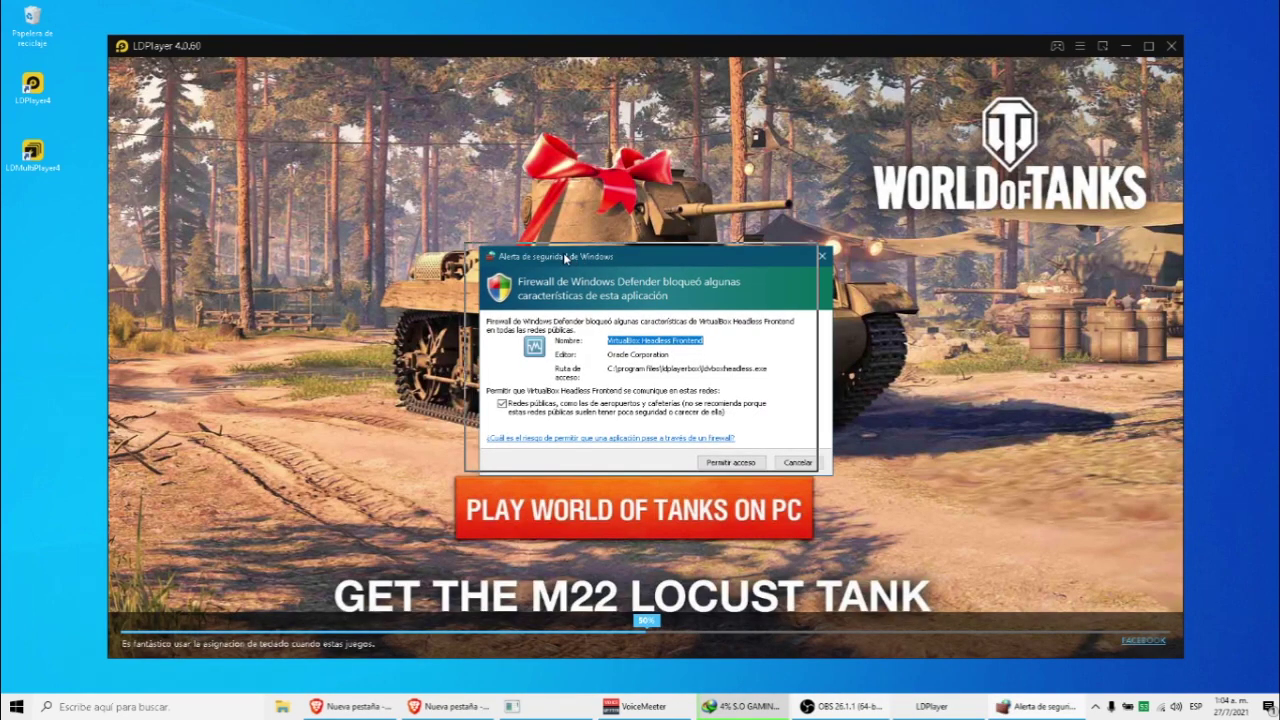
left_click_drag(563, 252, 560, 250)
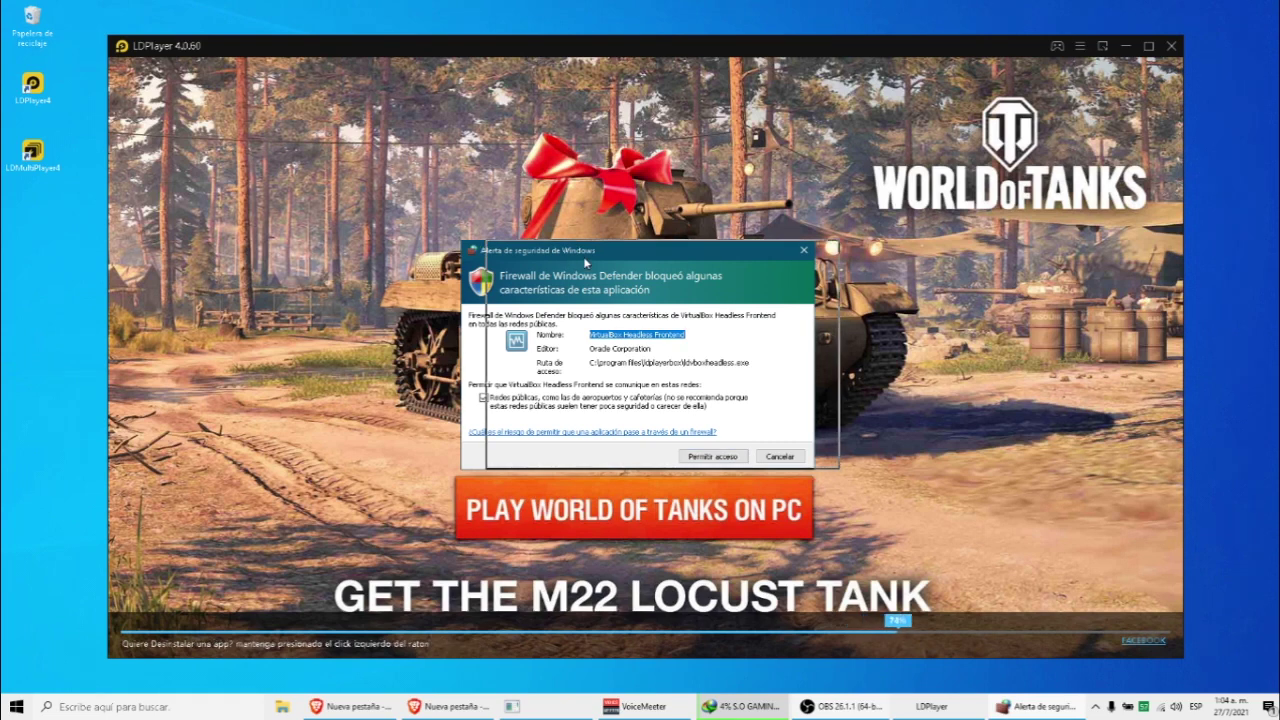
left_click_drag(549, 258, 540, 259)
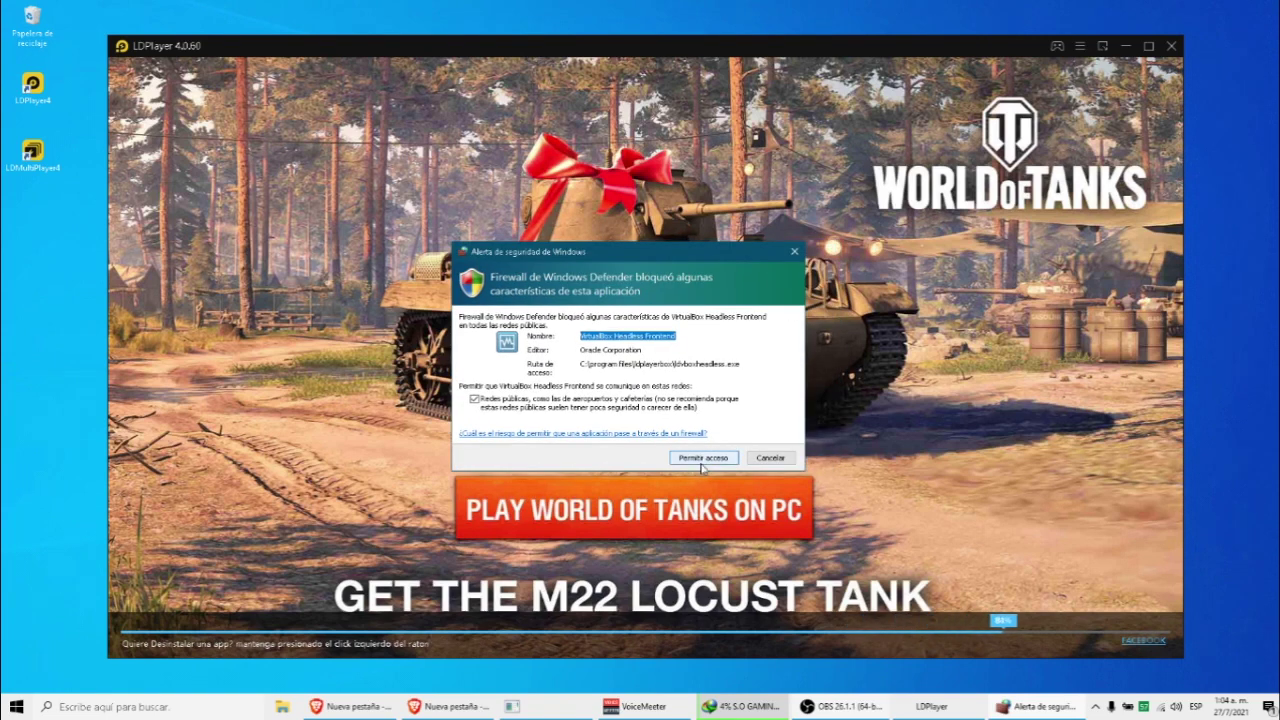
left_click(703, 459)
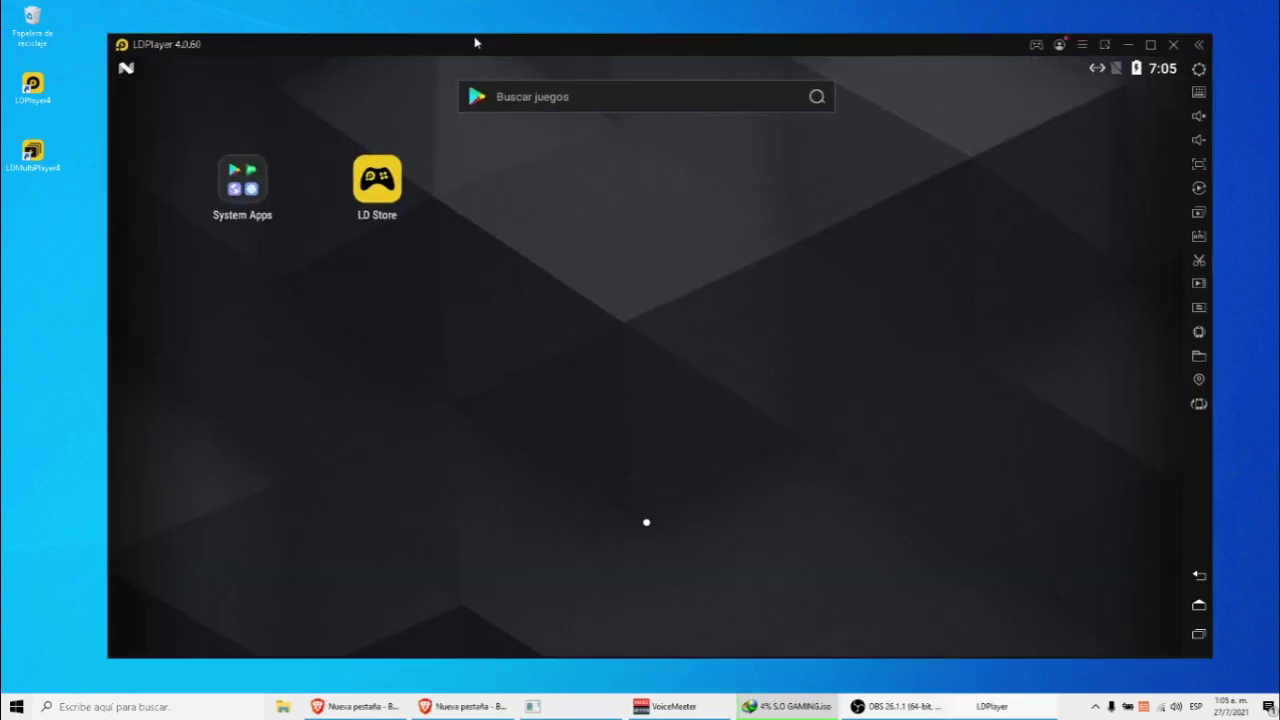
left_click_drag(469, 40, 444, 39)
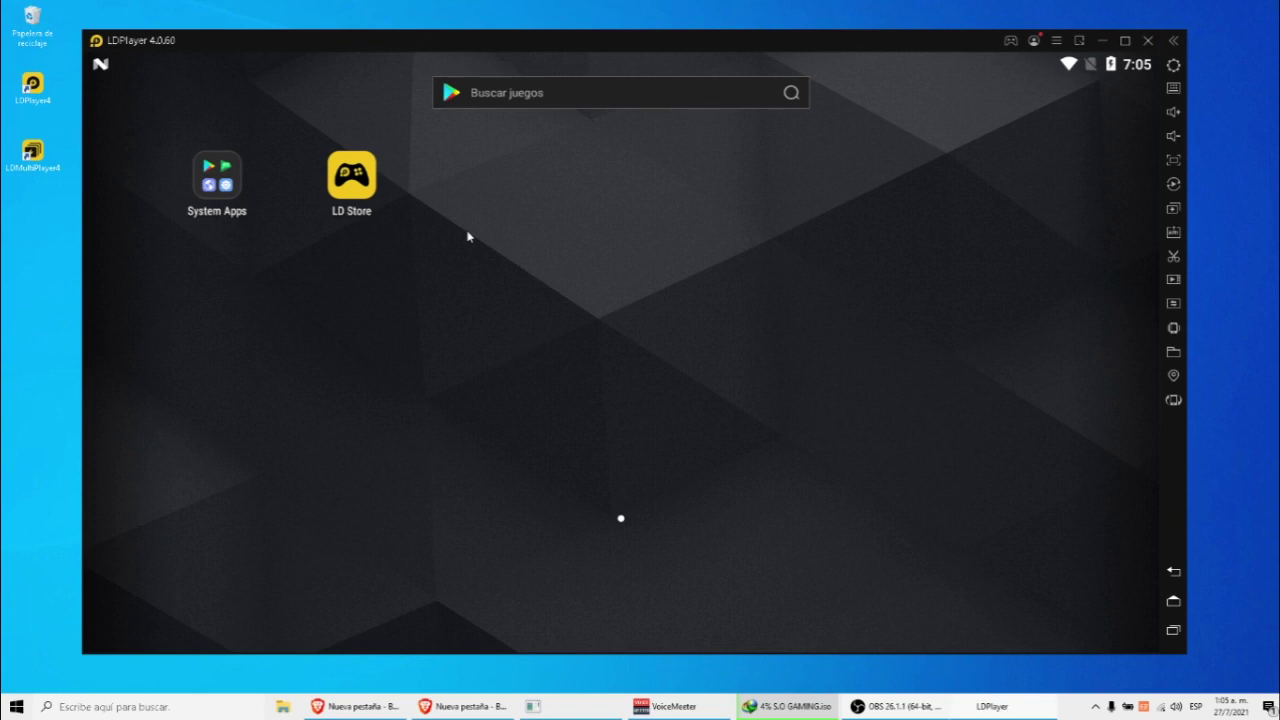
- Switch the emulator to a custom resolution with an X value of 768, save it, and postpone the restart
left_click(1174, 67)
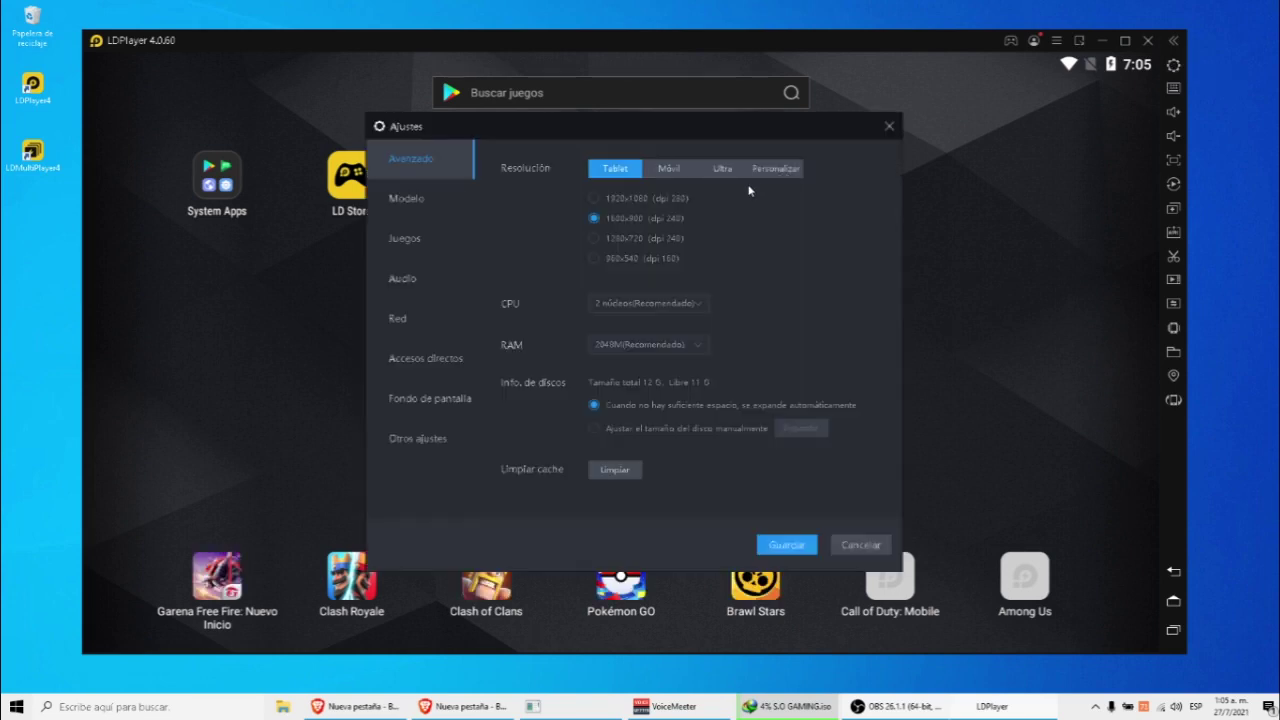
left_click(768, 172)
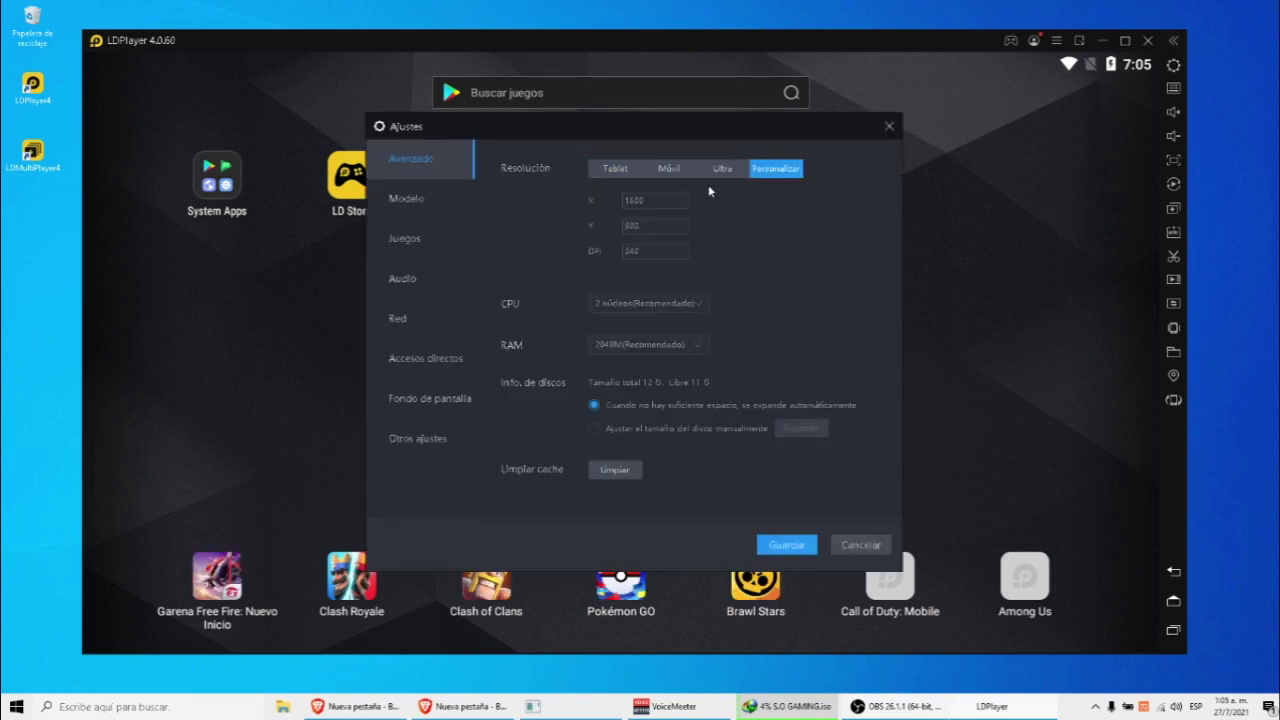
double_click(655, 198)
type("768")
left_click(678, 225)
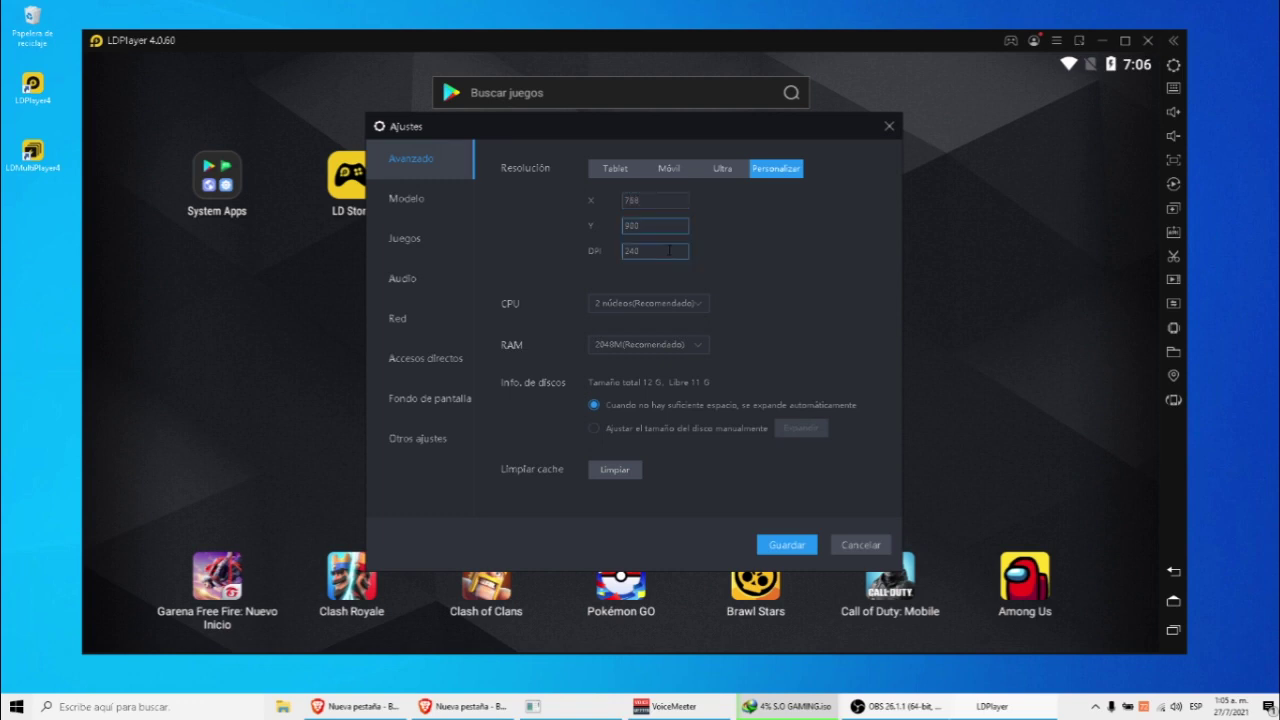
left_click(786, 545)
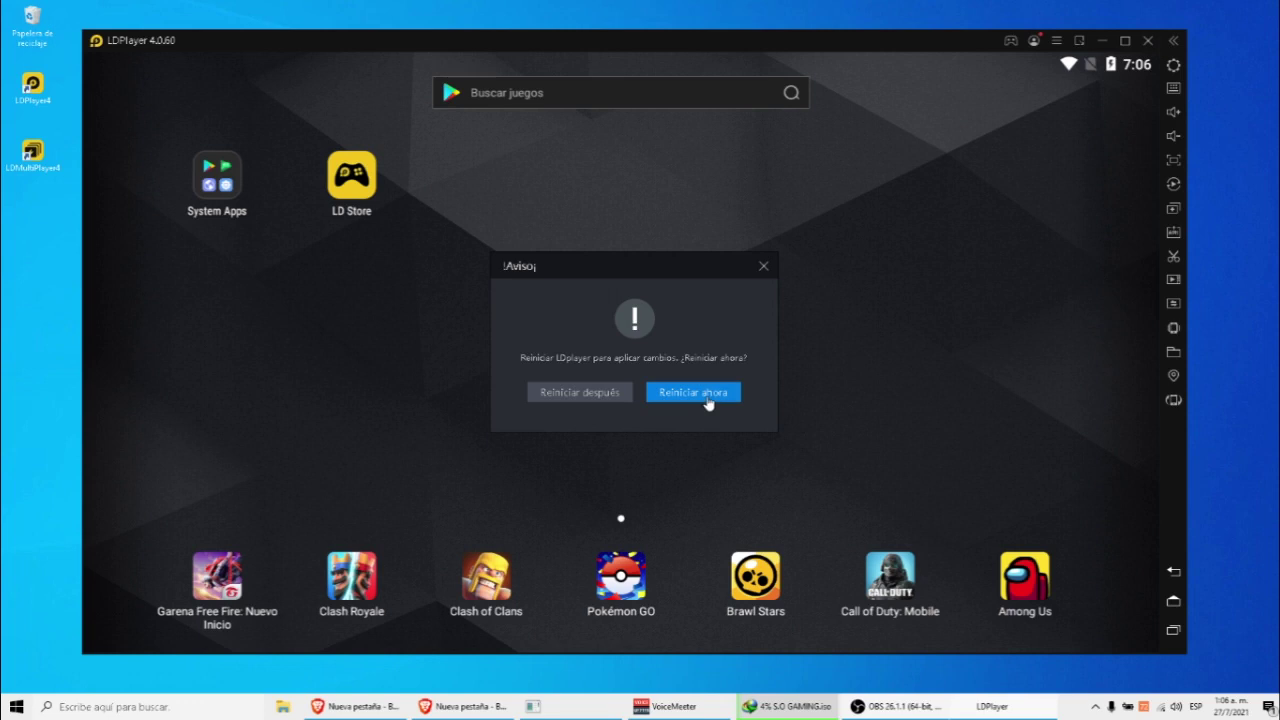
left_click(588, 394)
- Examine the CPU core and RAM choices in the advanced settings and choose 2048M (Recomendado) for RAM
left_click(1173, 66)
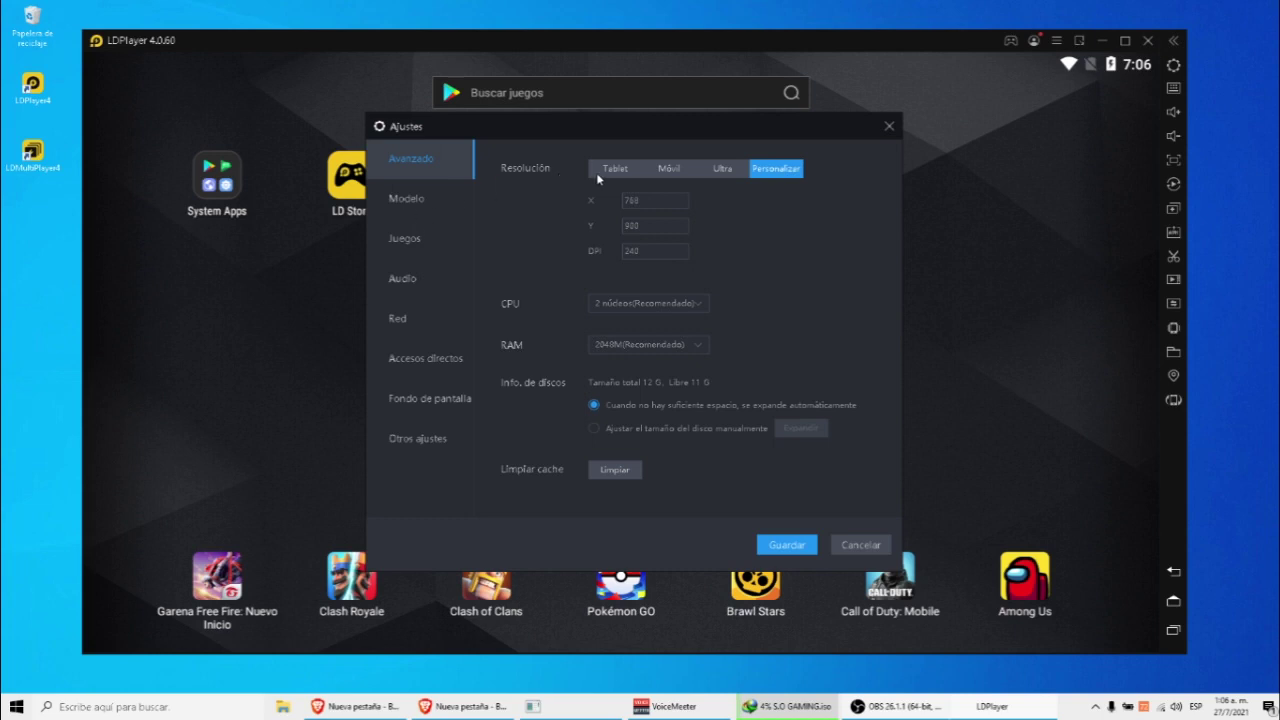
left_click(622, 303)
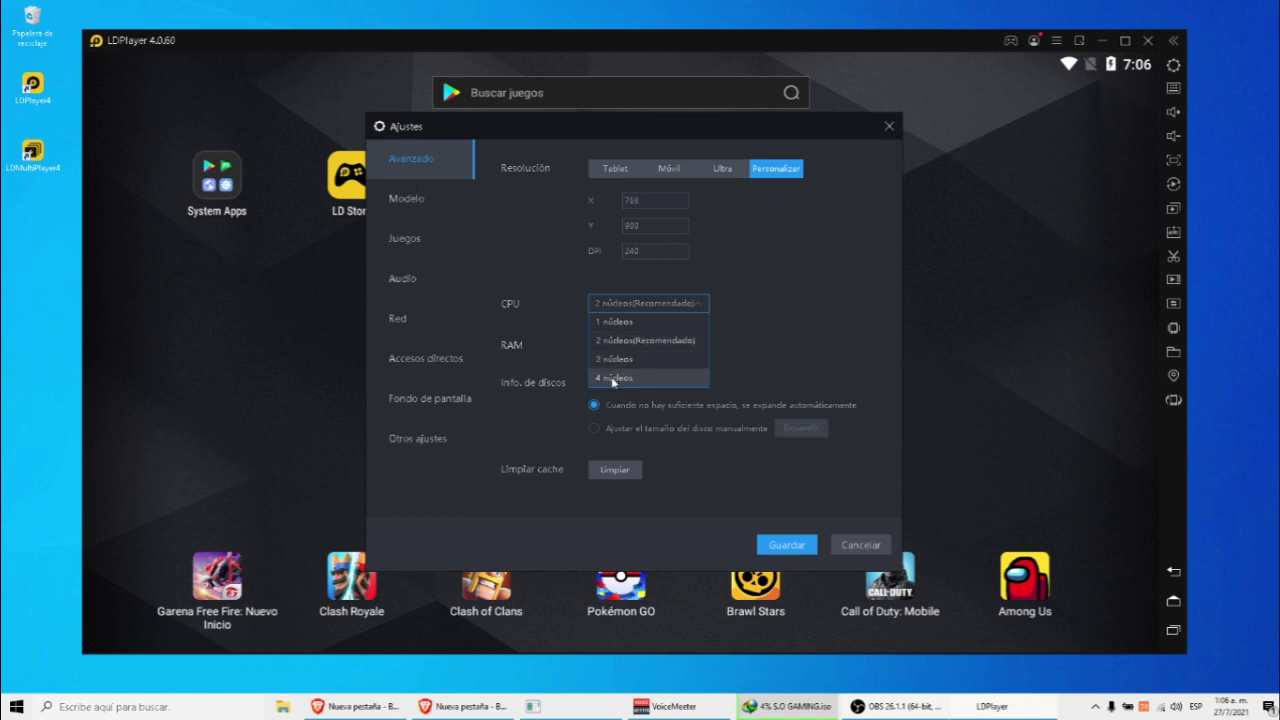
left_click(605, 346)
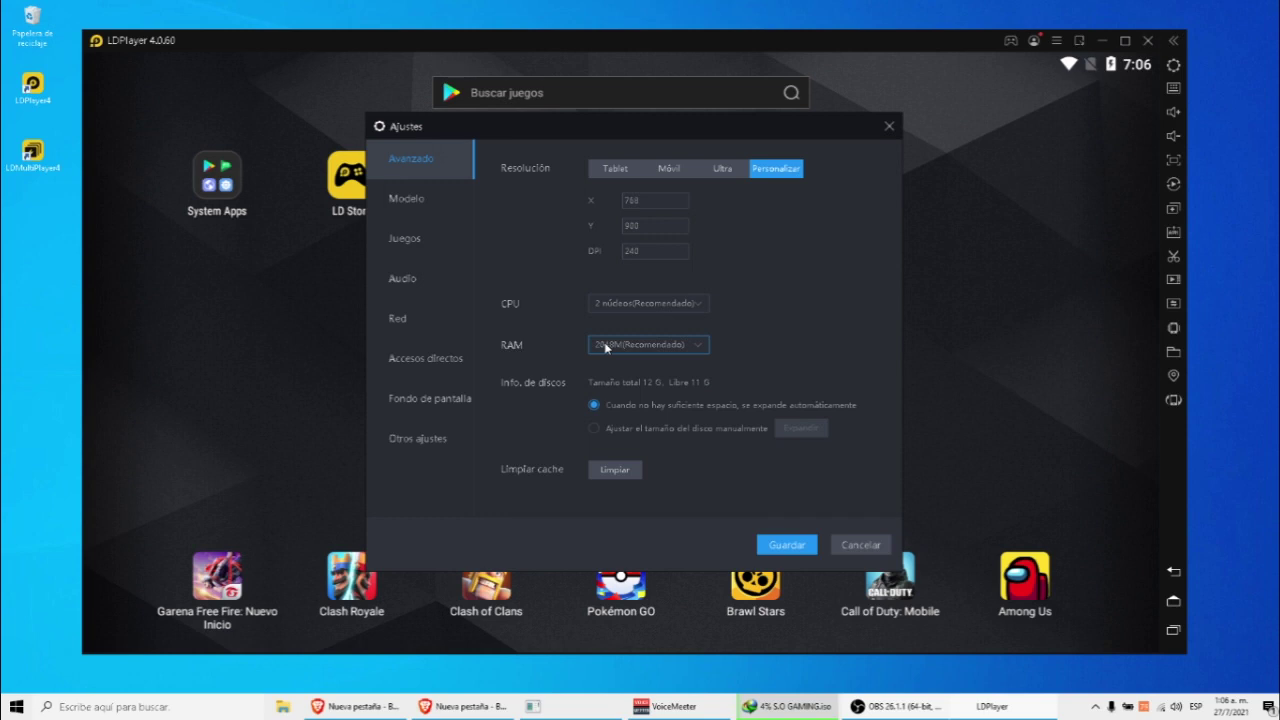
left_click(605, 347)
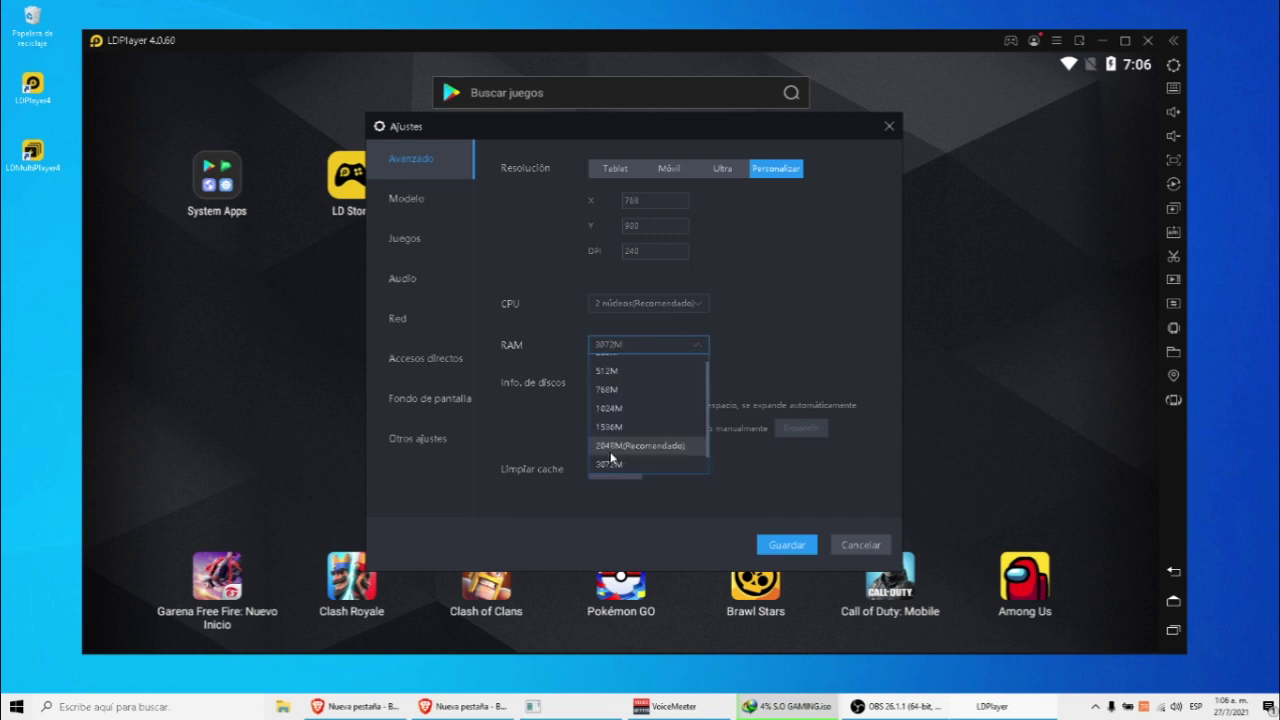
scroll(622, 447, "down", 2)
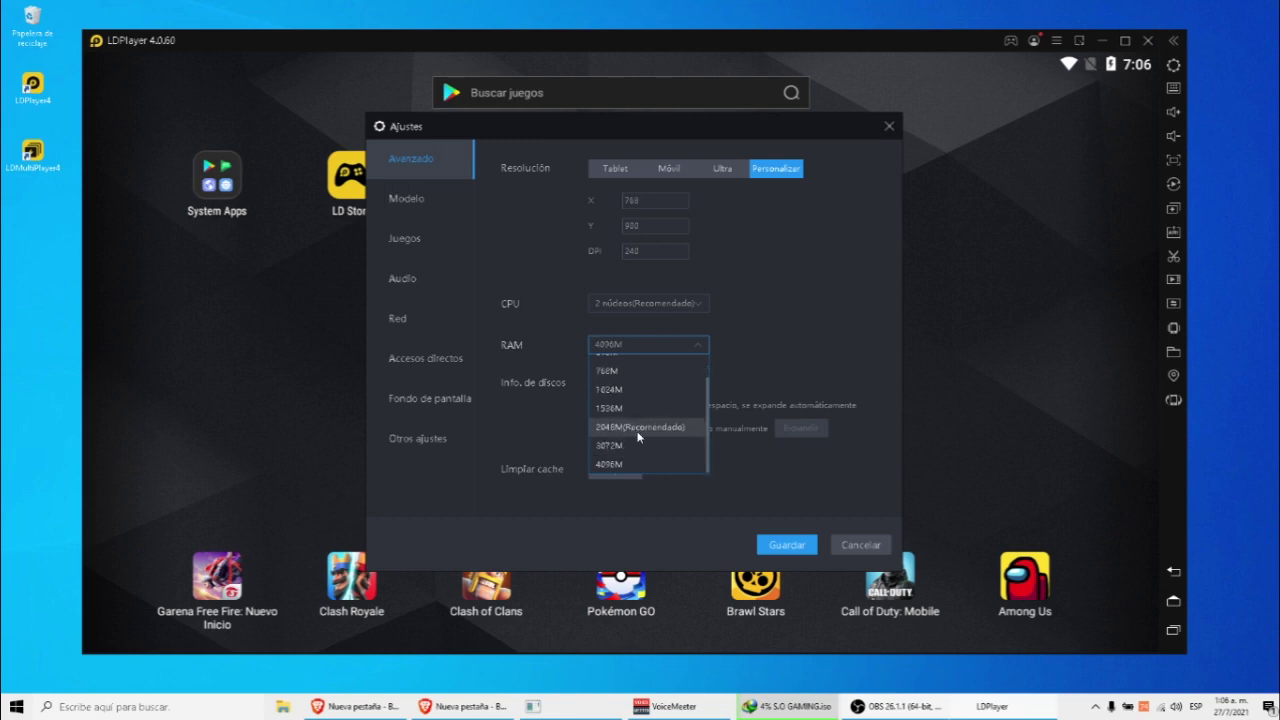
left_click(636, 430)
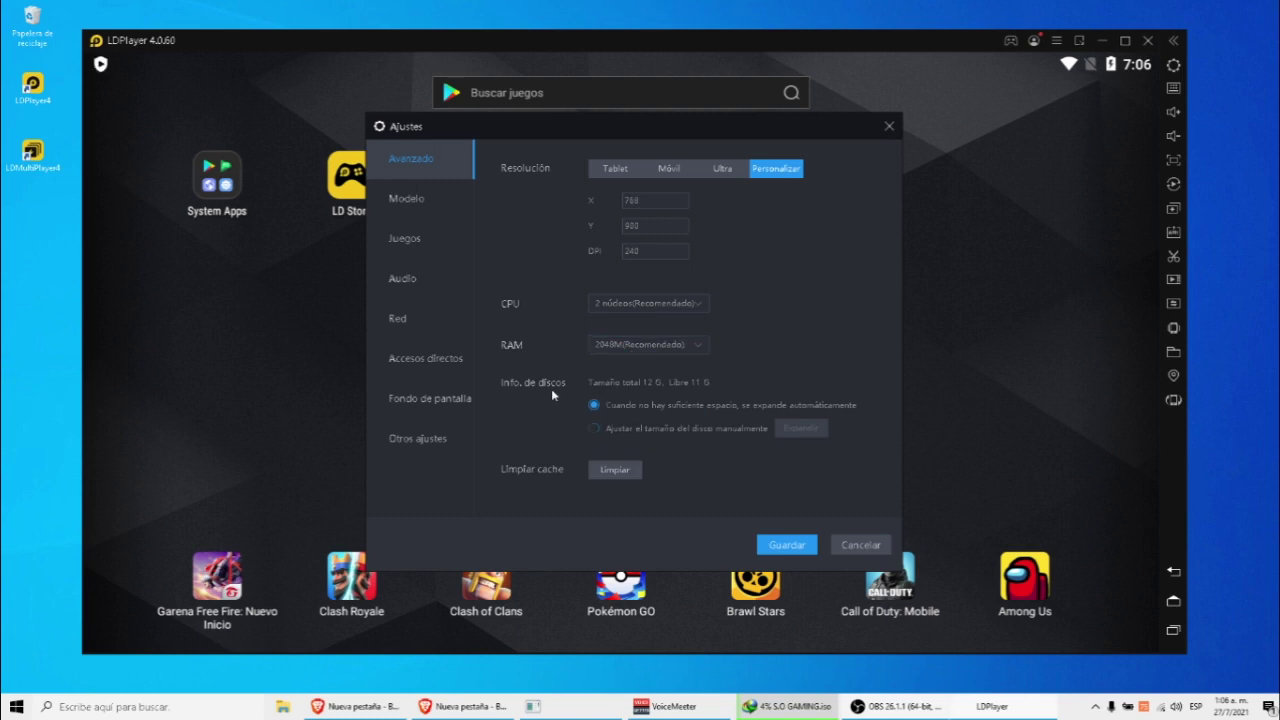
- Look through the network, shortcuts, wallpaper, games, advanced and model sections of the emulator settings
left_click(784, 544)
left_click(378, 318)
left_click(380, 357)
left_click(380, 399)
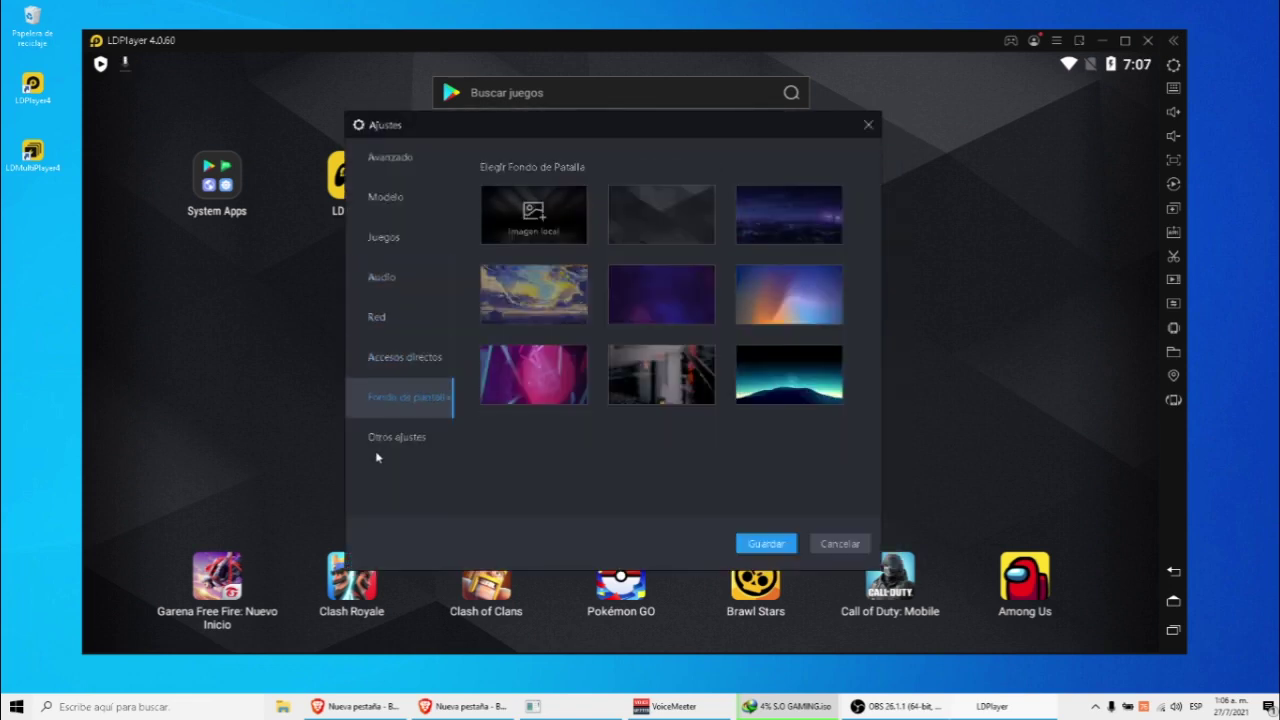
left_click(368, 352)
left_click(385, 238)
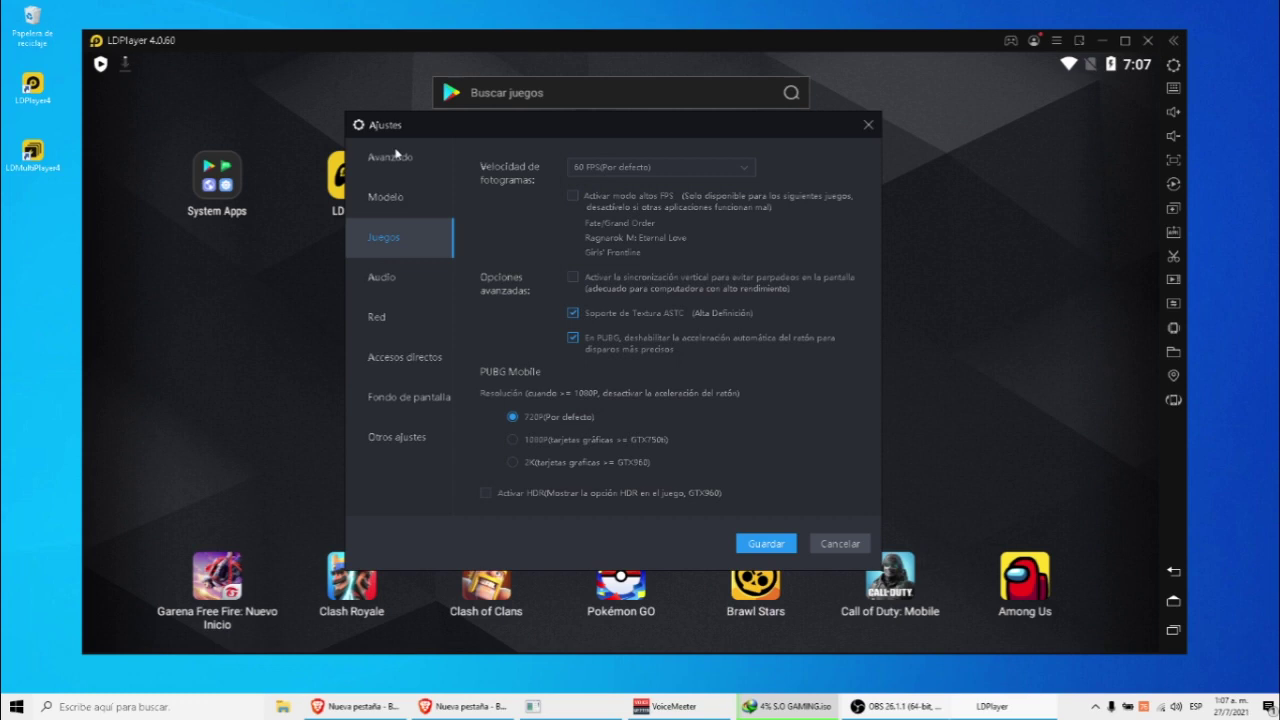
left_click(390, 159)
left_click(386, 193)
- Check the CPU and RAM option lists again in the advanced settings and close the settings window
mouse_move(415, 133)
left_mouse_down()
mouse_move(455, 129)
mouse_move(400, 135)
mouse_move(432, 147)
left_mouse_up()
left_click(403, 169)
left_click(600, 313)
left_click(600, 313)
left_click(600, 315)
left_click(600, 315)
left_click(603, 356)
left_click(881, 136)
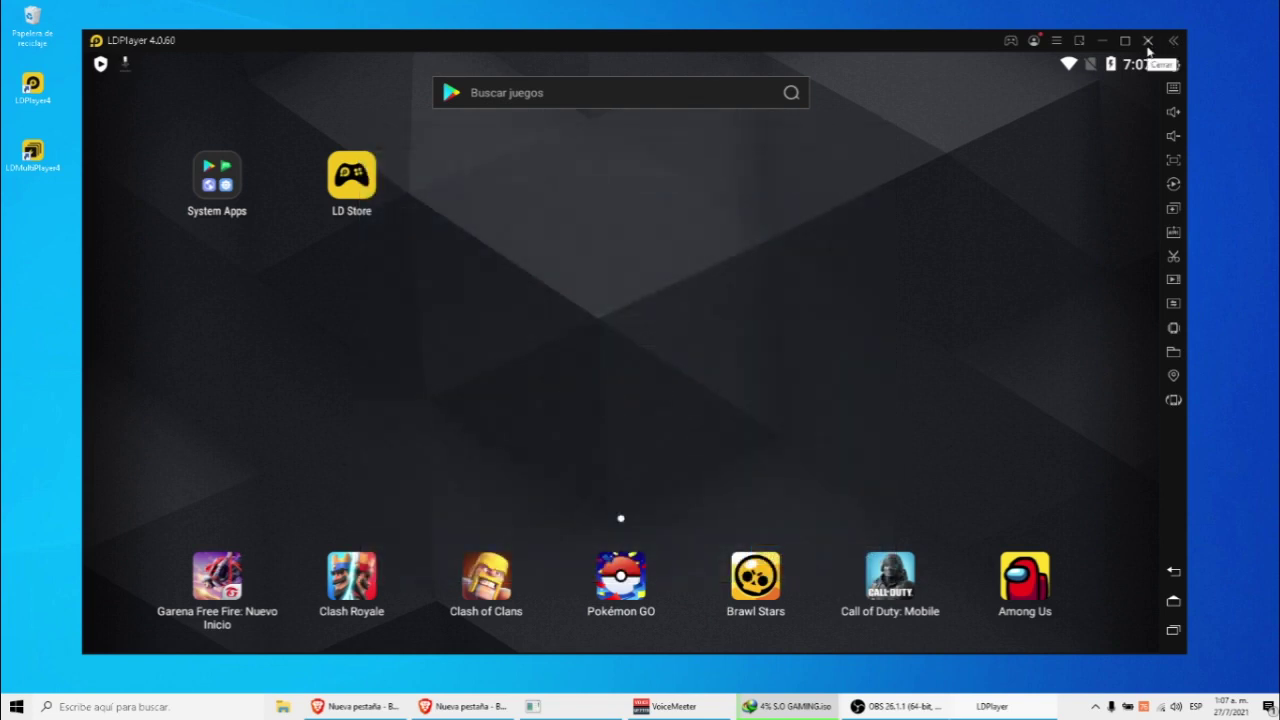
- Restart LDPlayer to apply the custom resolution, and shrink and reposition its window on the desktop
left_click(1148, 42)
left_click(592, 395)
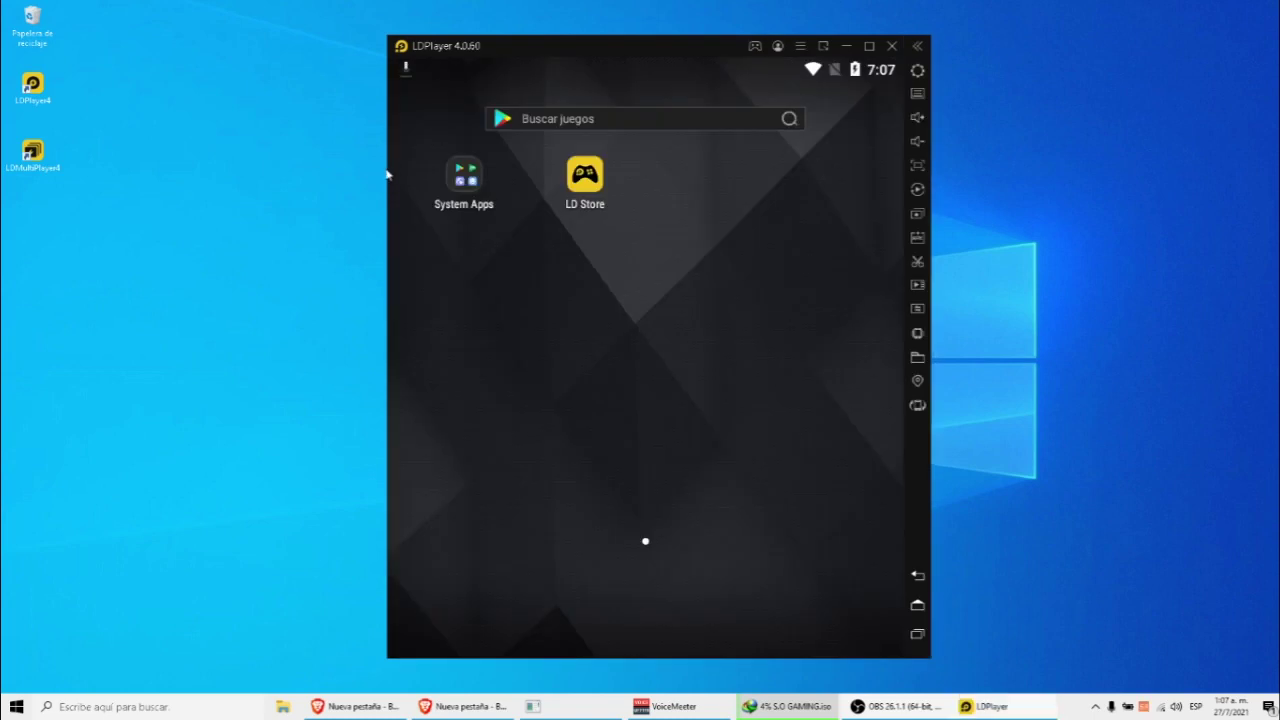
left_click_drag(388, 176, 506, 178)
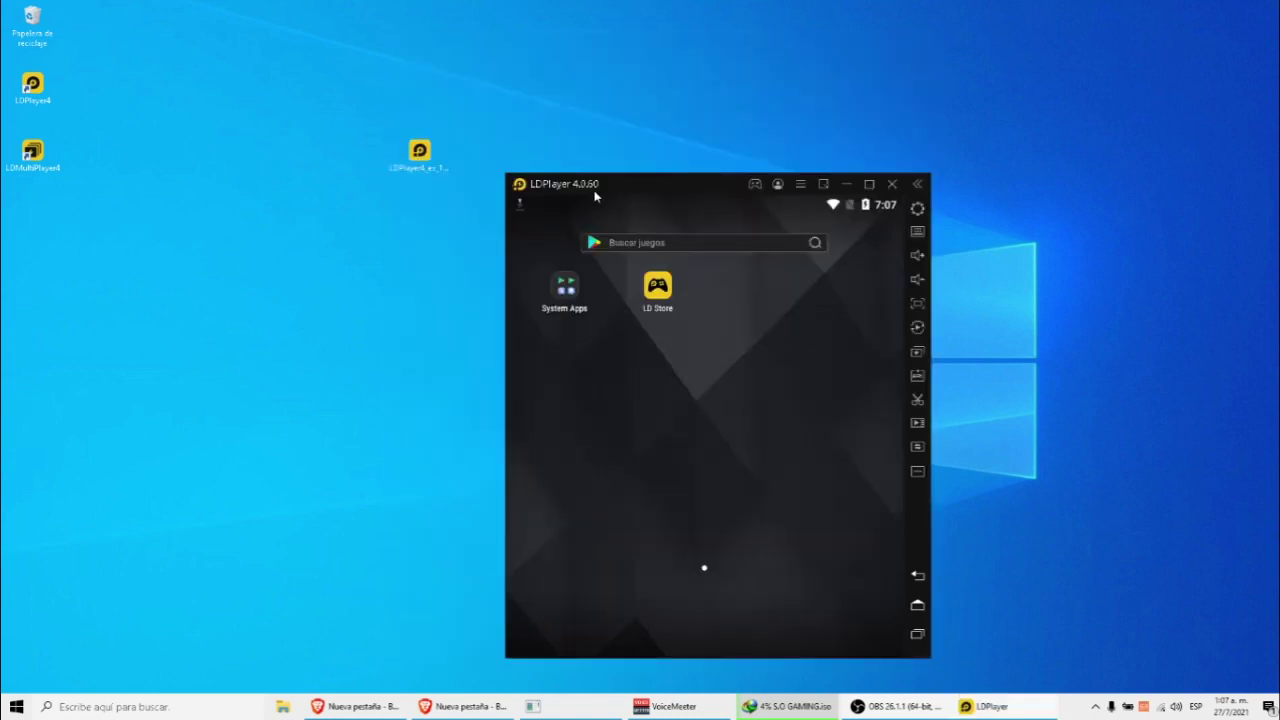
left_click_drag(604, 186, 603, 251)
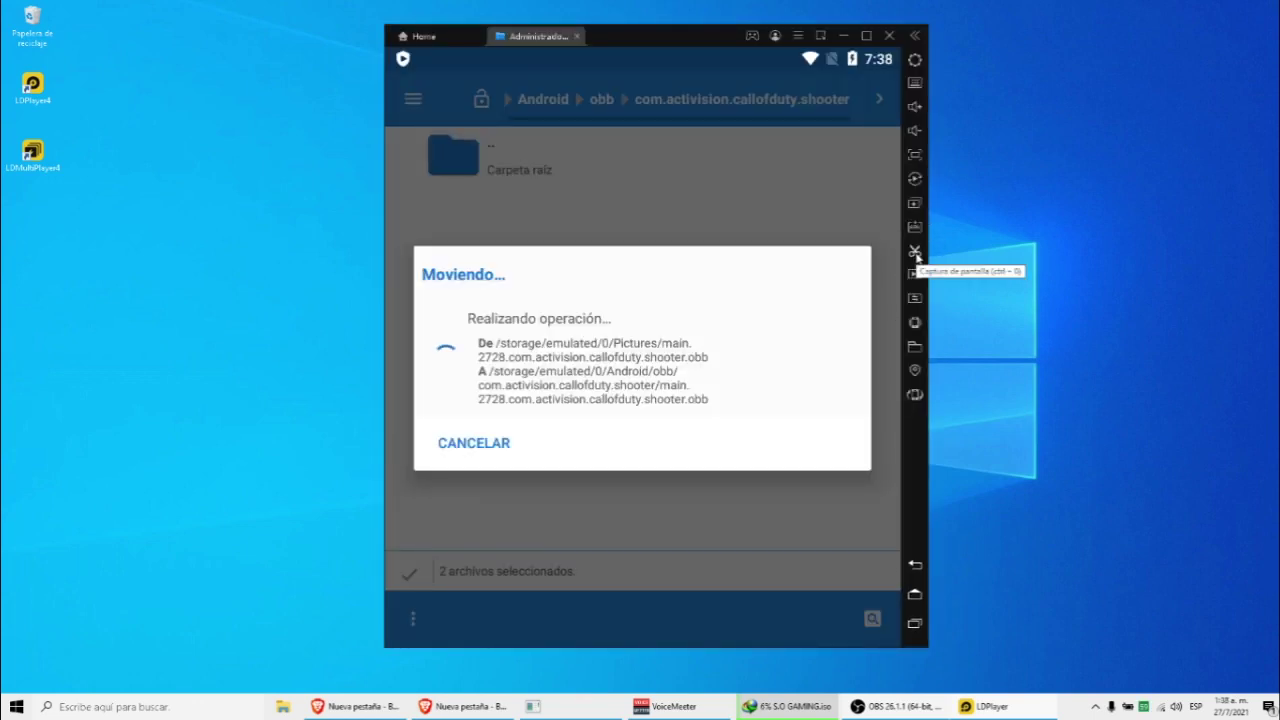
- Capture a screenshot of the emulator during the Call of Duty OBB file move and reposition the emulator window
left_click(916, 254)
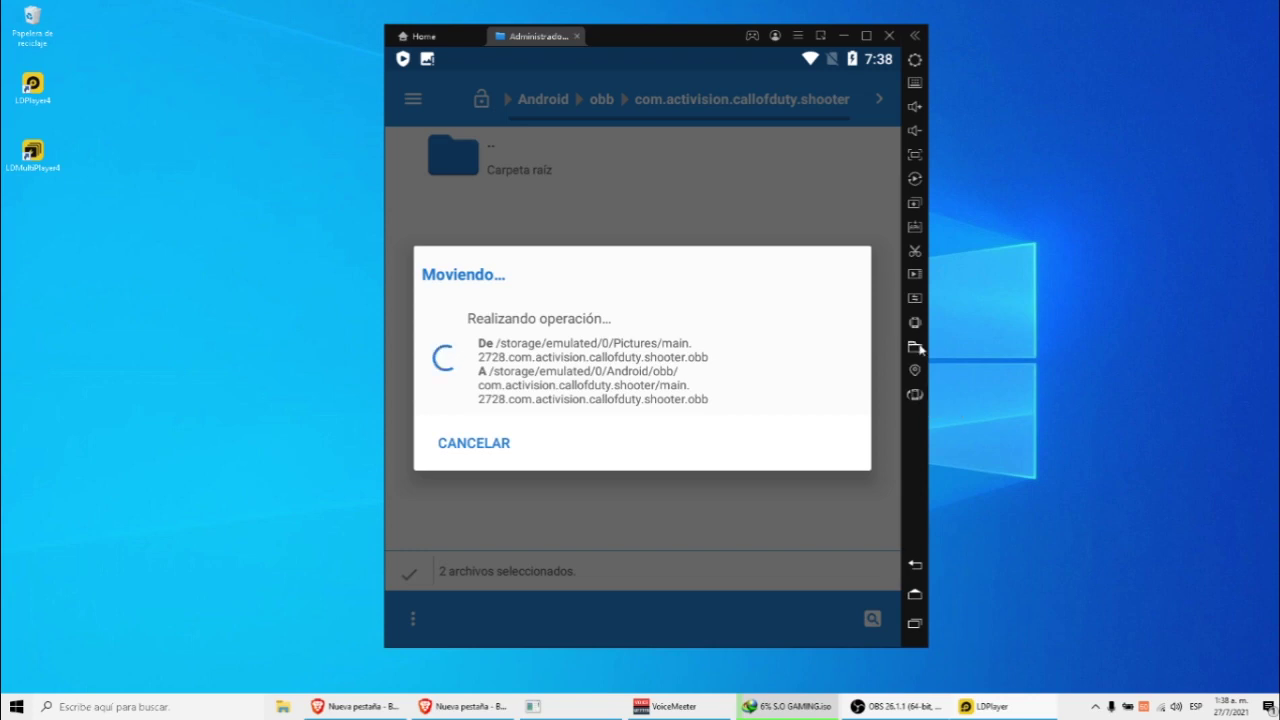
left_click(915, 256)
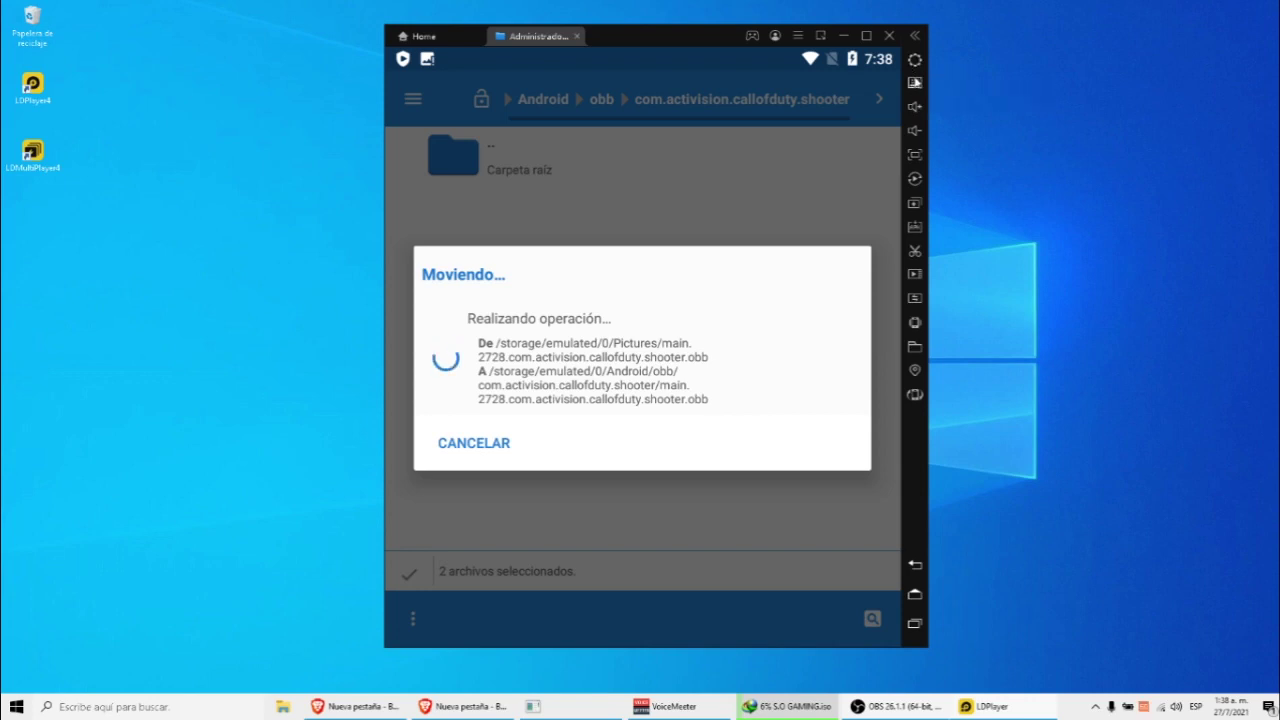
left_click(914, 154)
mouse_move(659, 37)
left_mouse_down()
mouse_move(675, 35)
mouse_move(644, 39)
left_mouse_up()
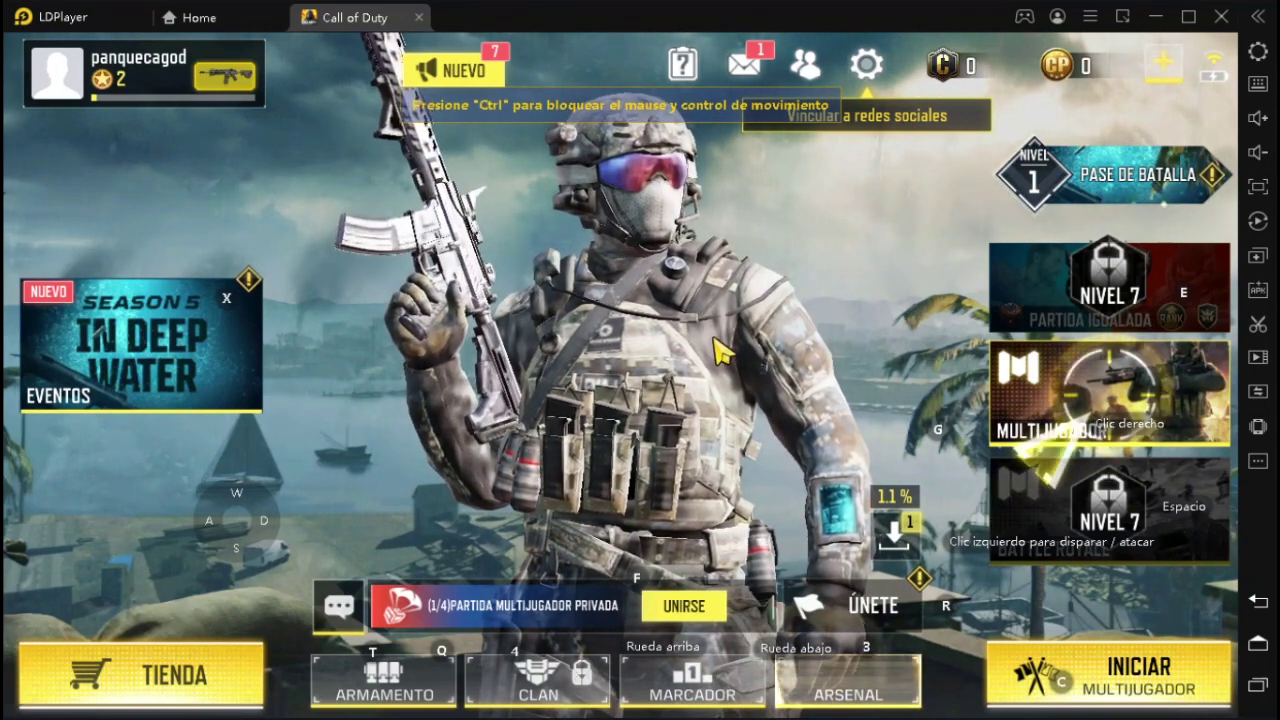
- Enter a multiplayer match in Call of Duty: Mobile, lock the mouse to the game controls and walk forward
left_click(1133, 415)
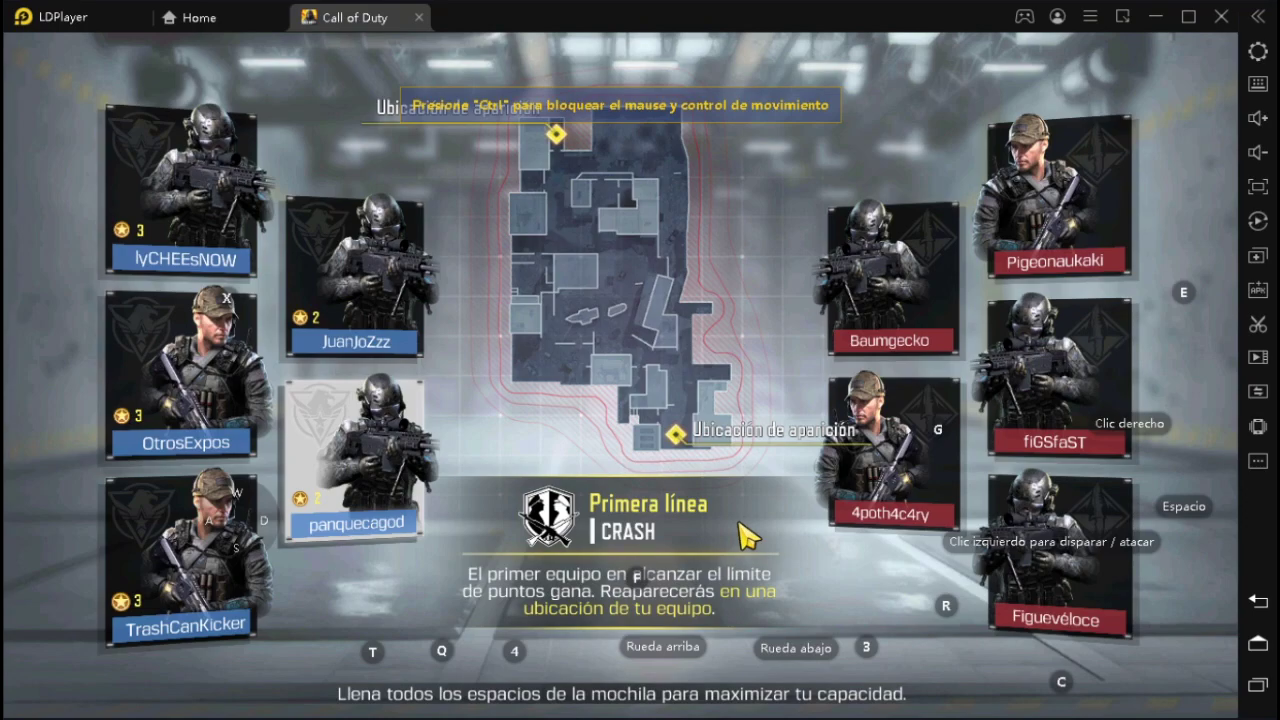
key("ctrl")
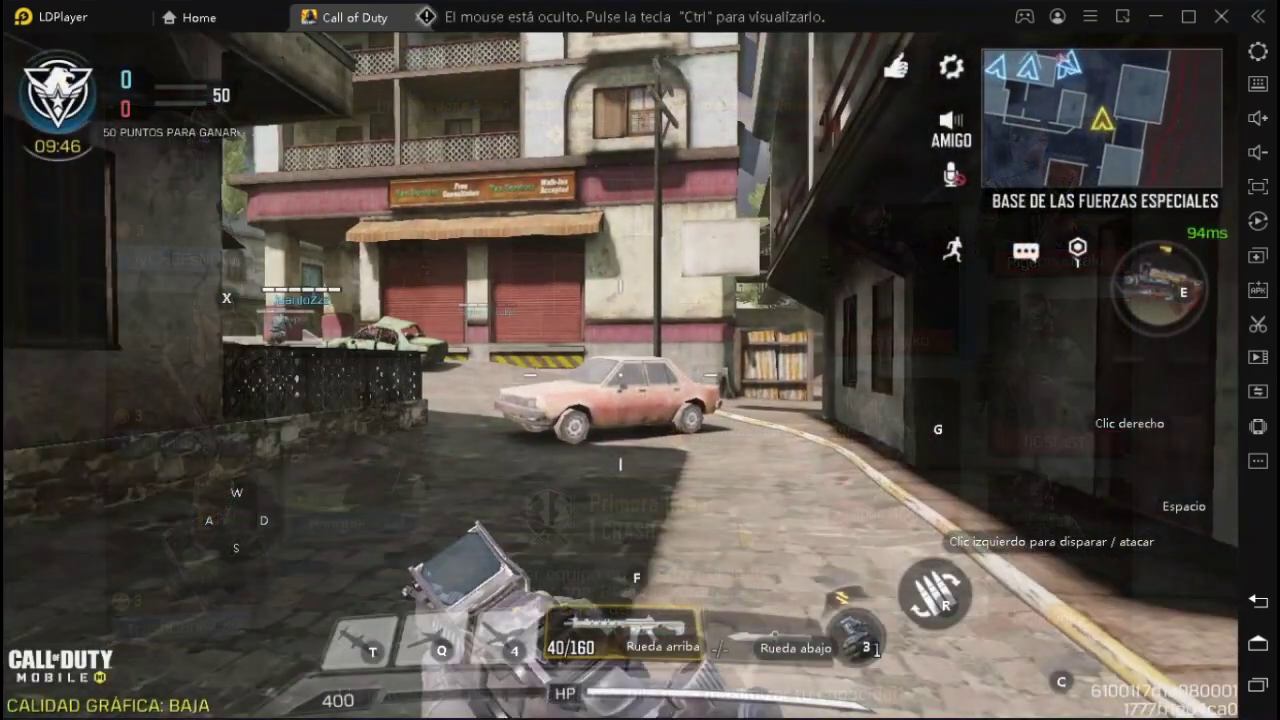
key("w")
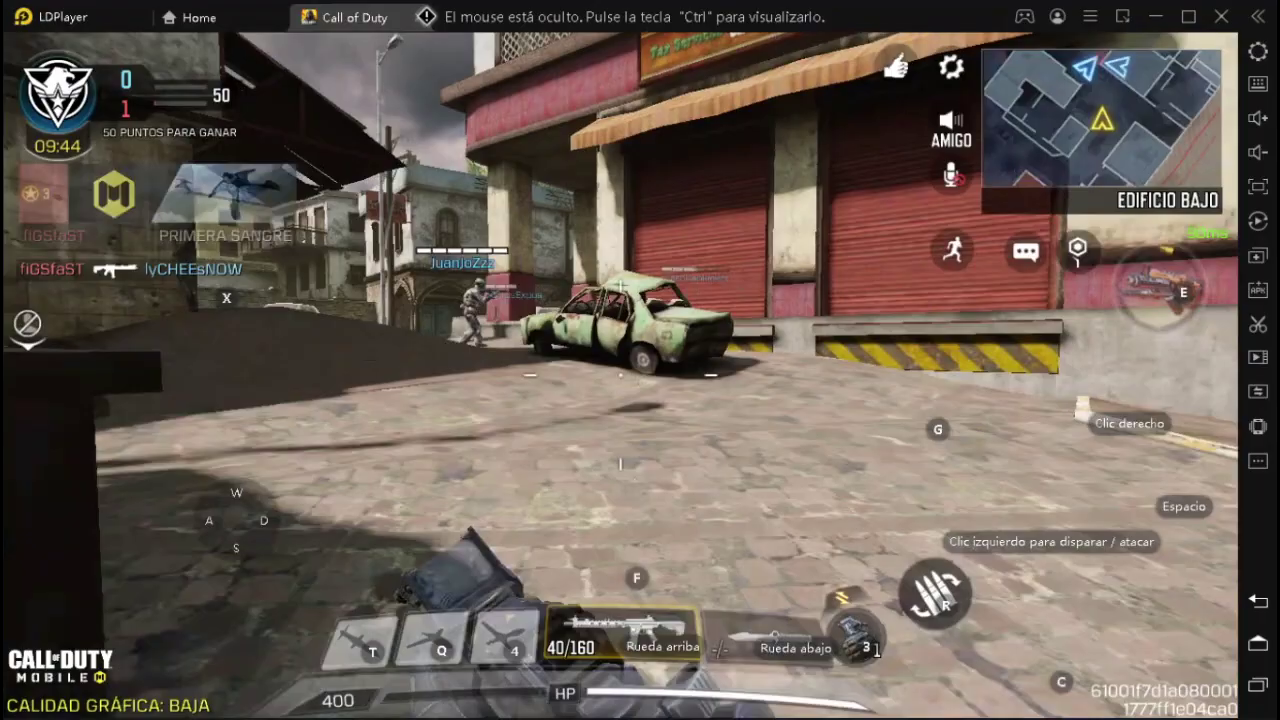